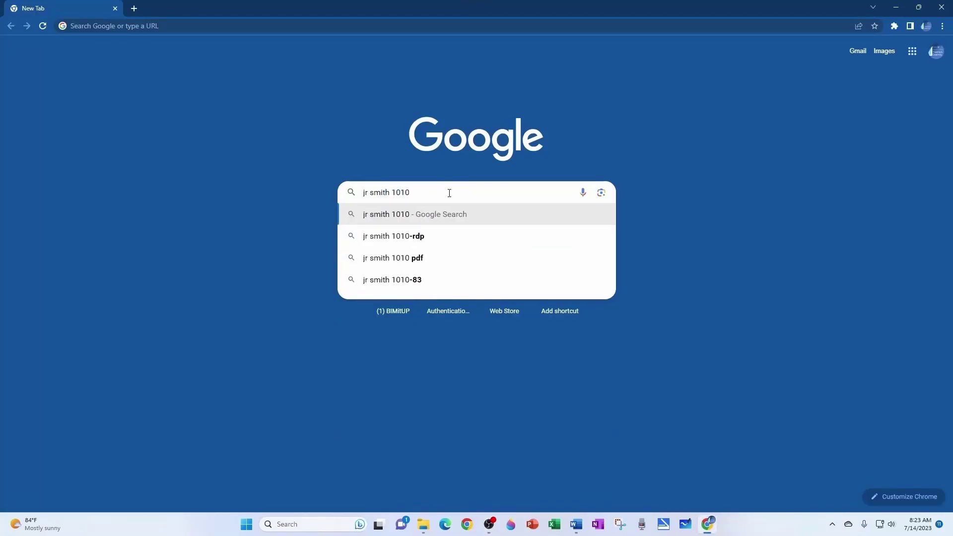
Search for jr smith 1010 and download the 1010 Roof Drain Revit family from the J.R. Smith product page
{"action": "key", "text": "Return"}
{"action": "left_click", "coordinate": [225, 348]}
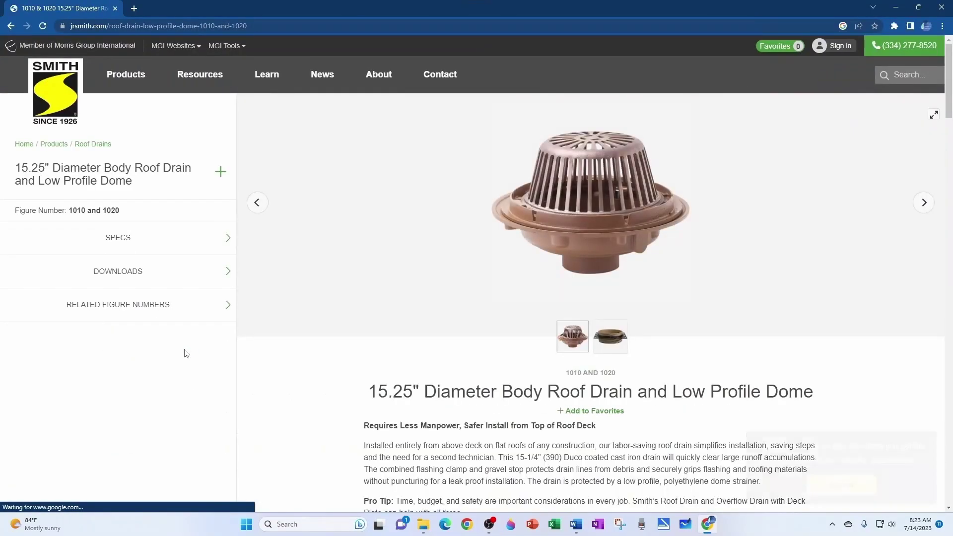
{"action": "left_click", "coordinate": [135, 277]}
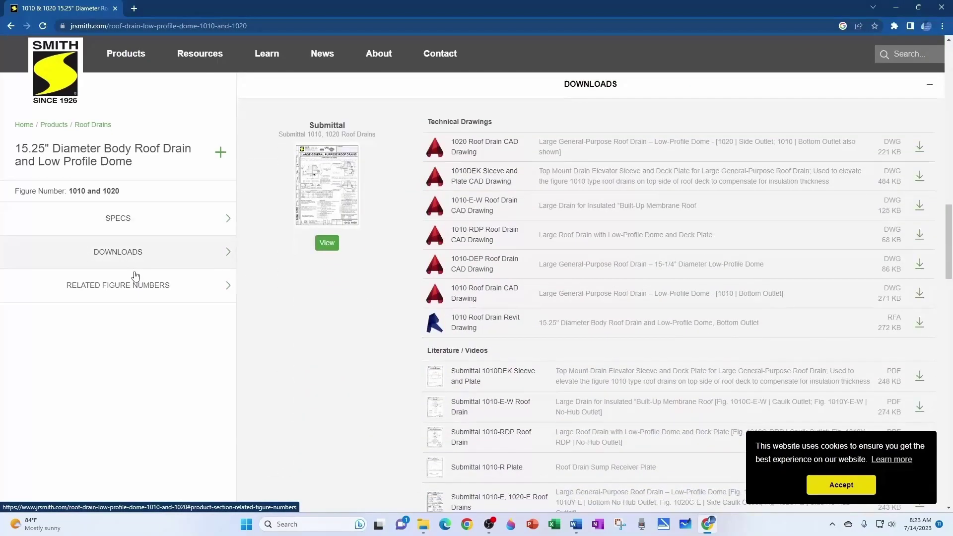
{"action": "left_click", "coordinate": [497, 323]}
Close the Downloads window and launch Revit 2020 from the desktop
{"action": "left_click", "coordinate": [896, 98]}
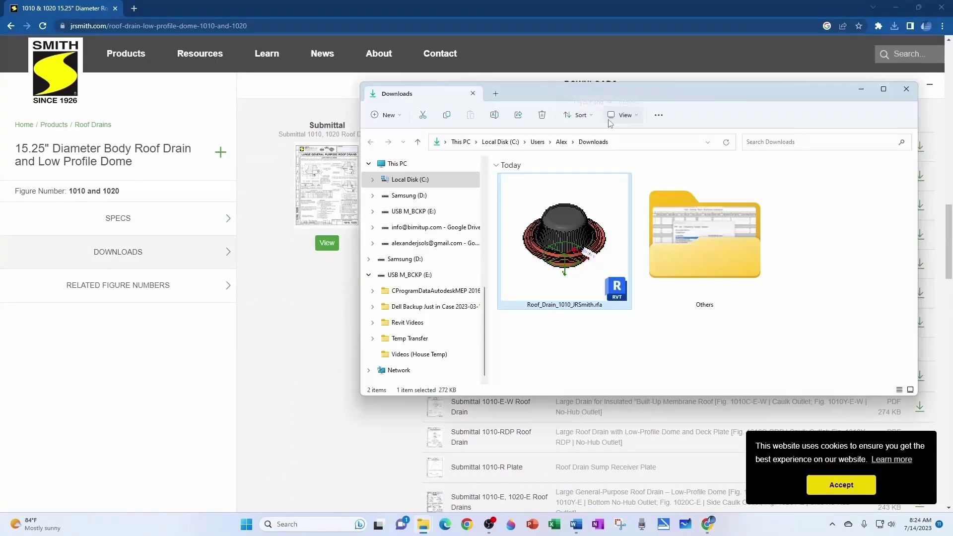
{"action": "left_click", "coordinate": [897, 7]}
{"action": "double_click", "coordinate": [19, 317]}
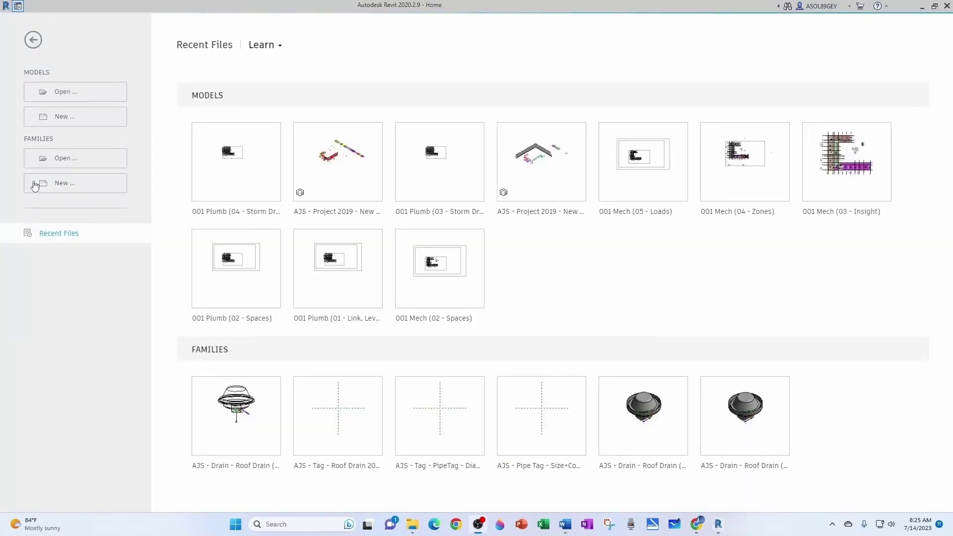
Open Roof_Drain_1010_JRSmith.rfa from the Downloads folder into the Family Editor
{"action": "left_click", "coordinate": [80, 94]}
{"action": "left_click", "coordinate": [191, 332]}
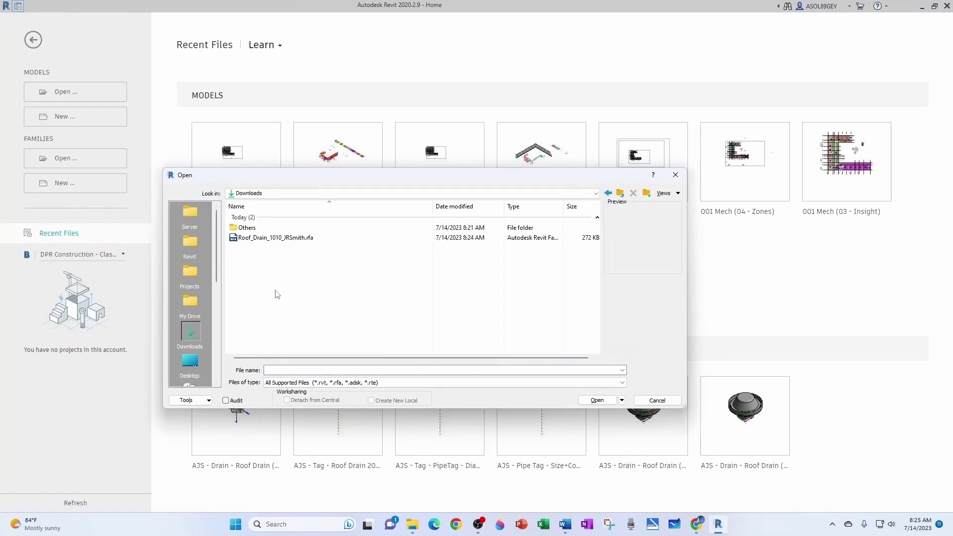
{"action": "left_click", "coordinate": [281, 240]}
{"action": "left_click", "coordinate": [598, 400]}
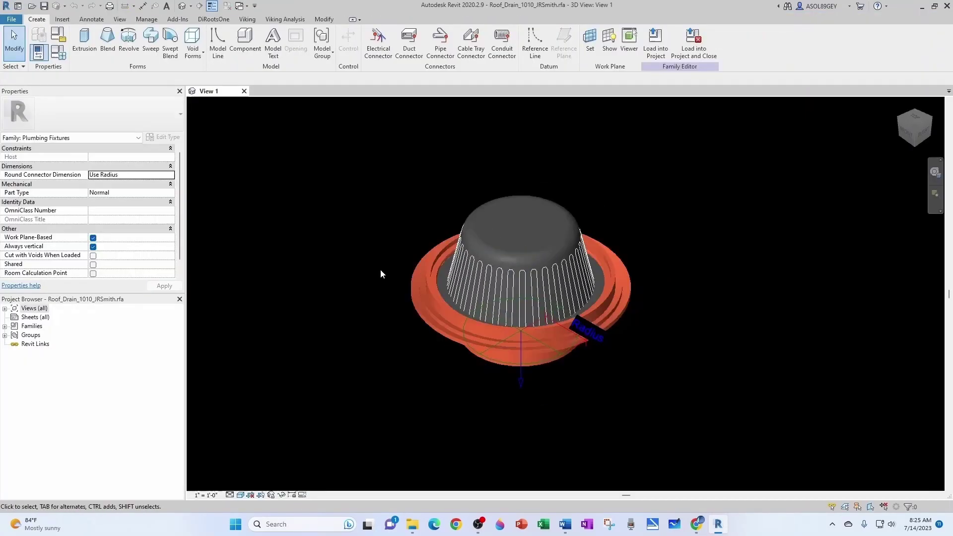
{"action": "middle_click_drag", "start_coordinate": [382, 273], "coordinate": [691, 404], "text": "shift"}
{"action": "left_click", "coordinate": [146, 19]}
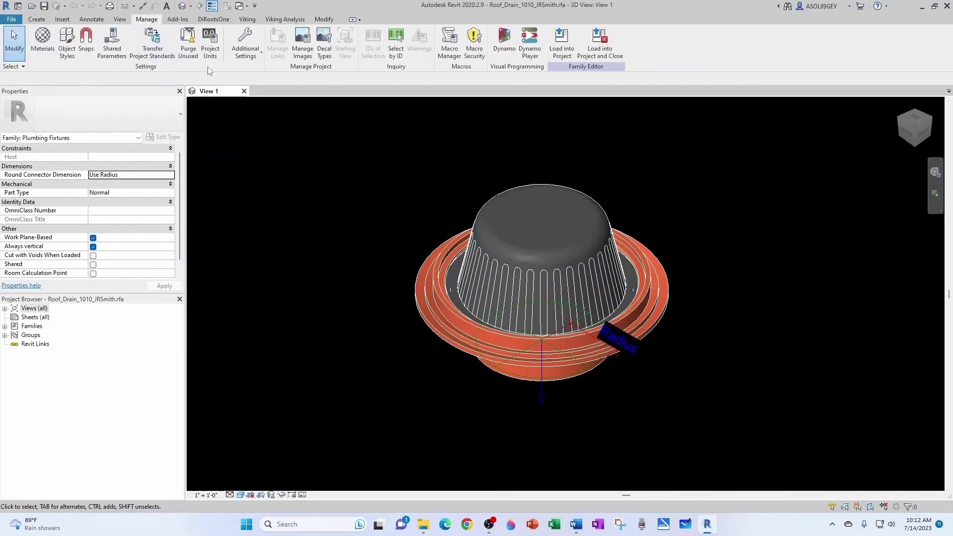
{"action": "left_click", "coordinate": [210, 45]}
{"action": "left_click", "coordinate": [472, 165]}
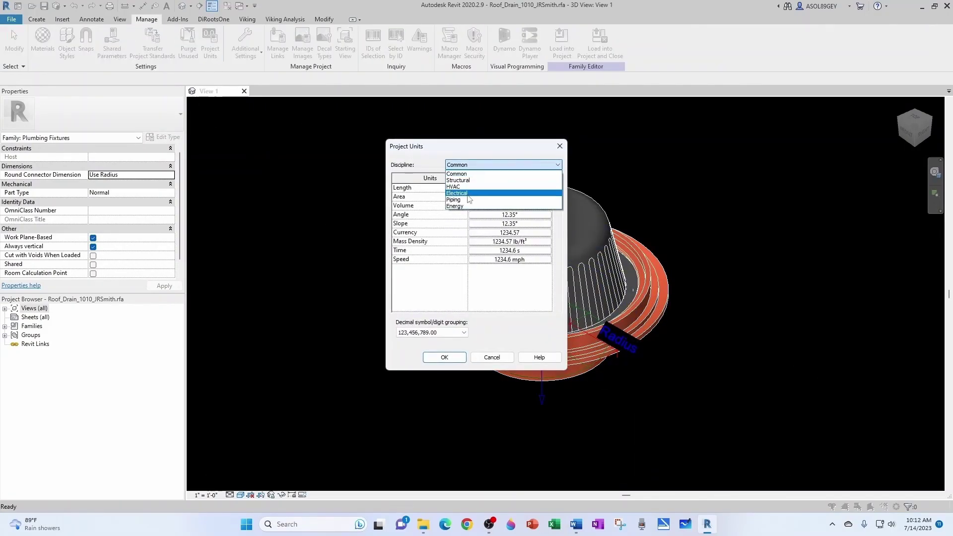
{"action": "left_click", "coordinate": [467, 200]}
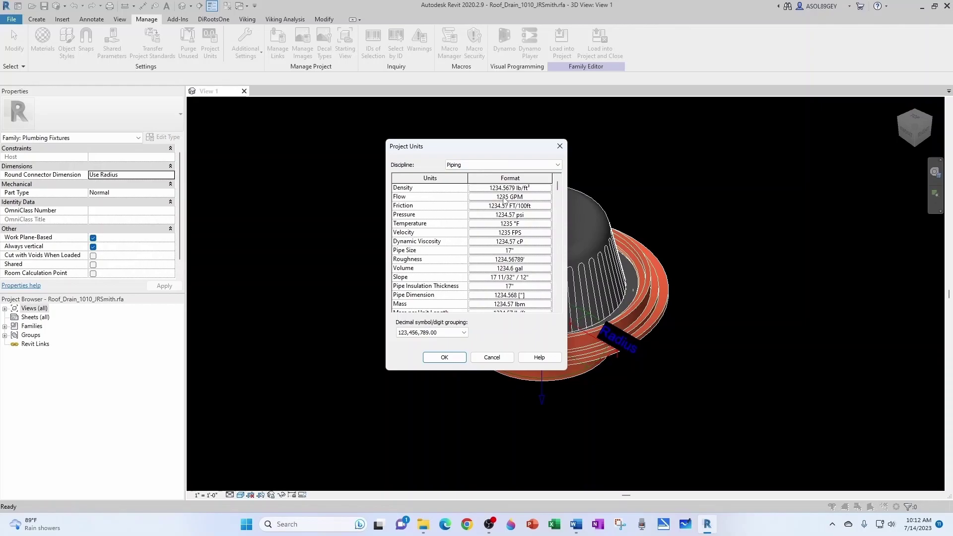
{"action": "left_click", "coordinate": [560, 146]}
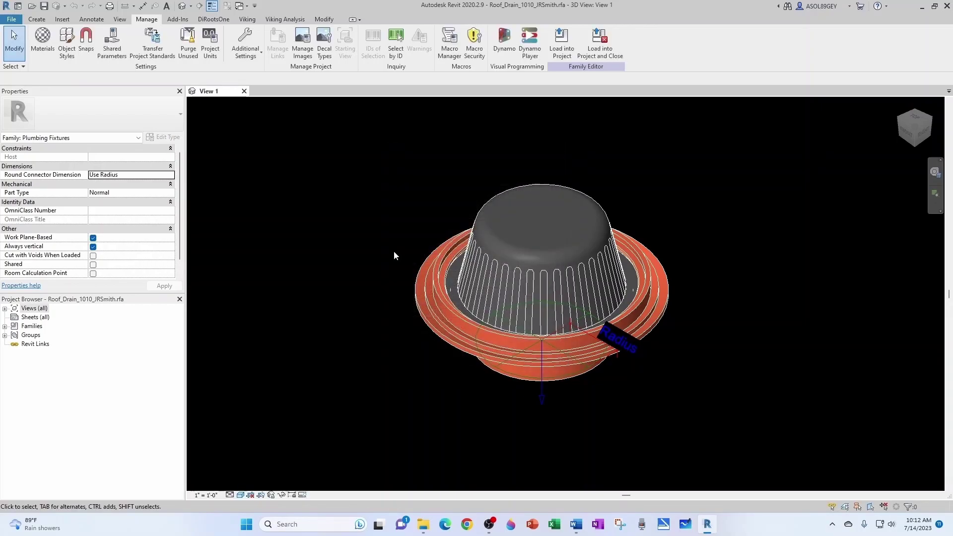
Open Edit Shared Parameters and check the shared parameter file without changing it
{"action": "left_click", "coordinate": [111, 41]}
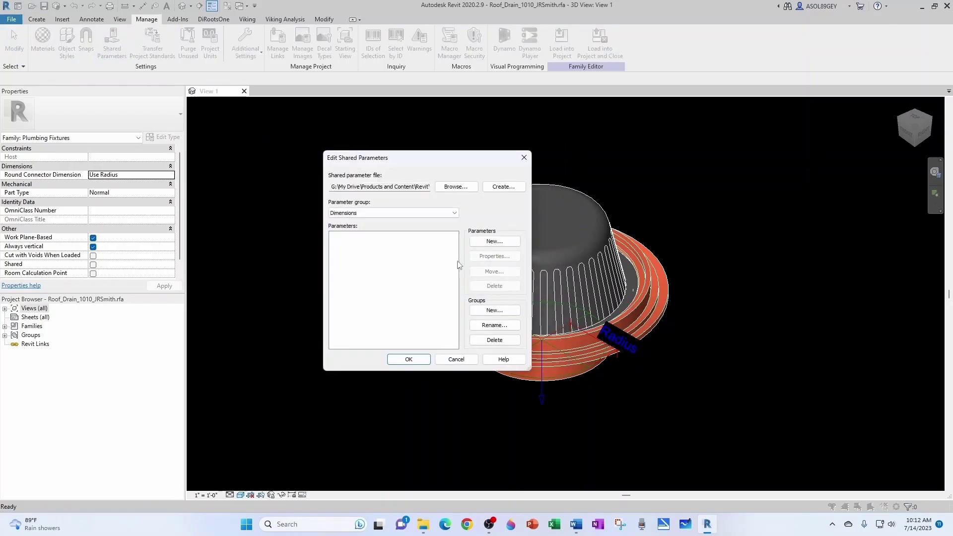
{"action": "left_click", "coordinate": [459, 187]}
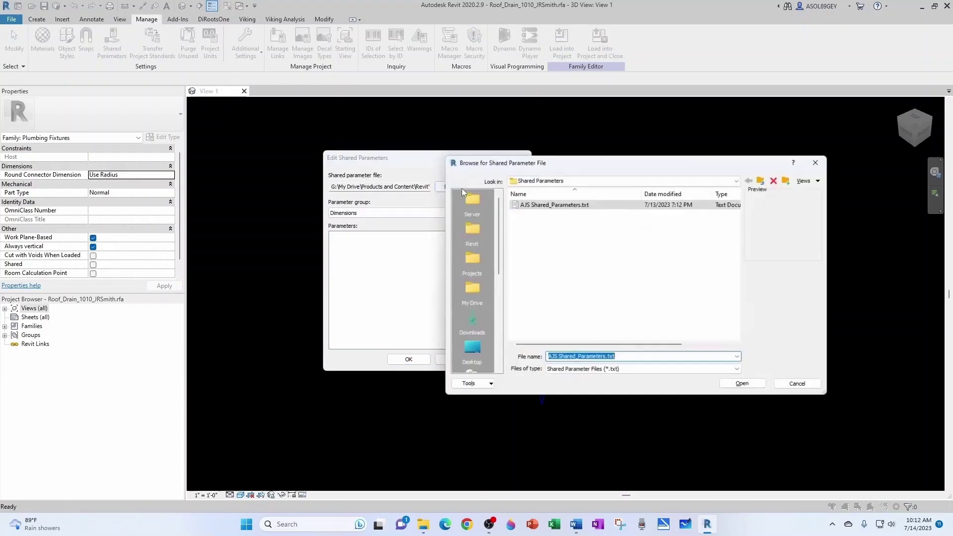
{"action": "left_click", "coordinate": [818, 161]}
Show the Plumbing parameter group and inspect the AJS FixtureTag parameter's properties
{"action": "left_click", "coordinate": [392, 213]}
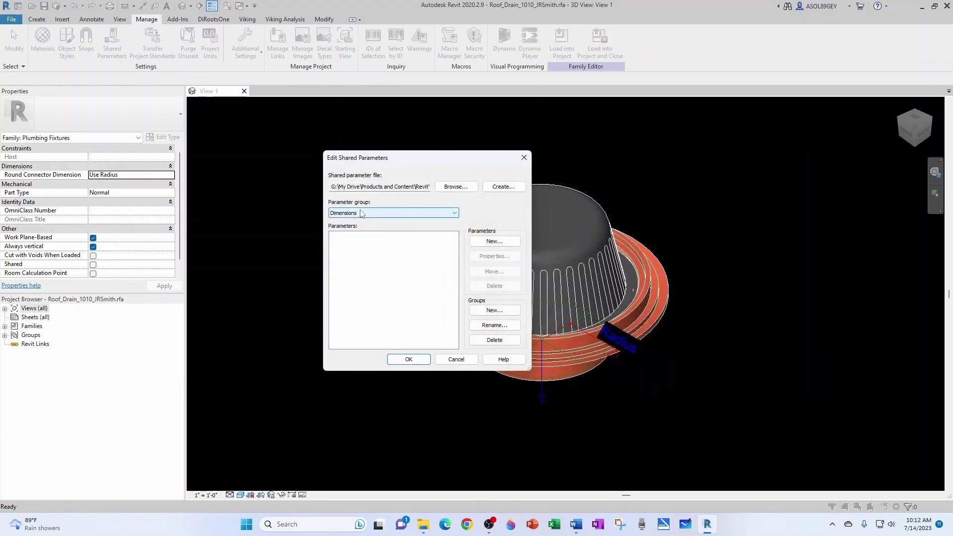
{"action": "left_click", "coordinate": [391, 244]}
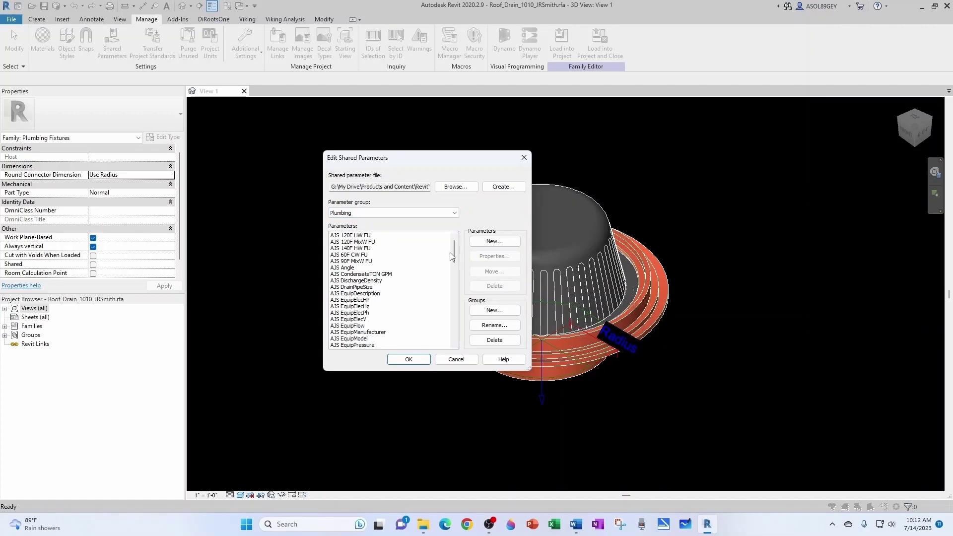
{"action": "scroll", "coordinate": [451, 256], "scroll_direction": "down", "scroll_amount": 8}
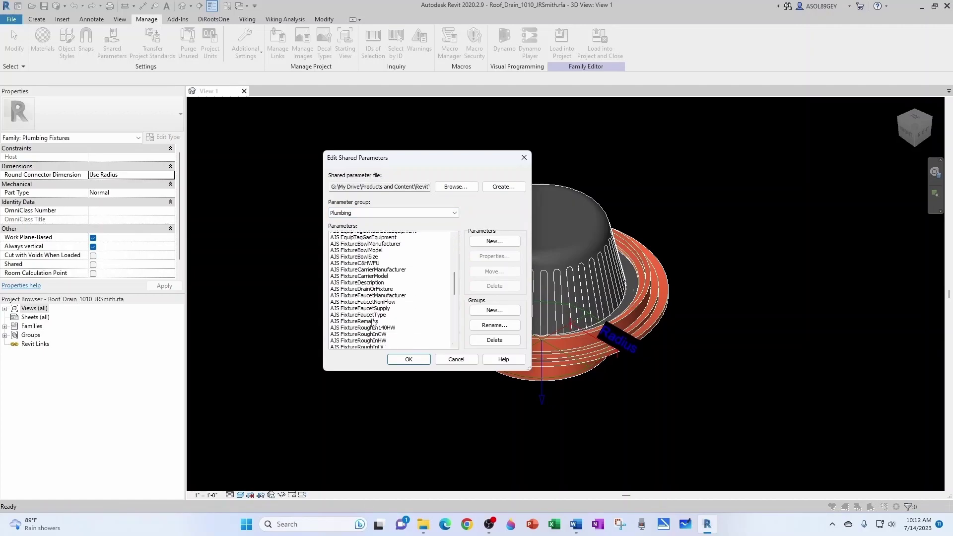
{"action": "scroll", "coordinate": [374, 321], "scroll_direction": "down", "scroll_amount": 6}
{"action": "left_click", "coordinate": [368, 274]}
{"action": "left_click", "coordinate": [475, 257]}
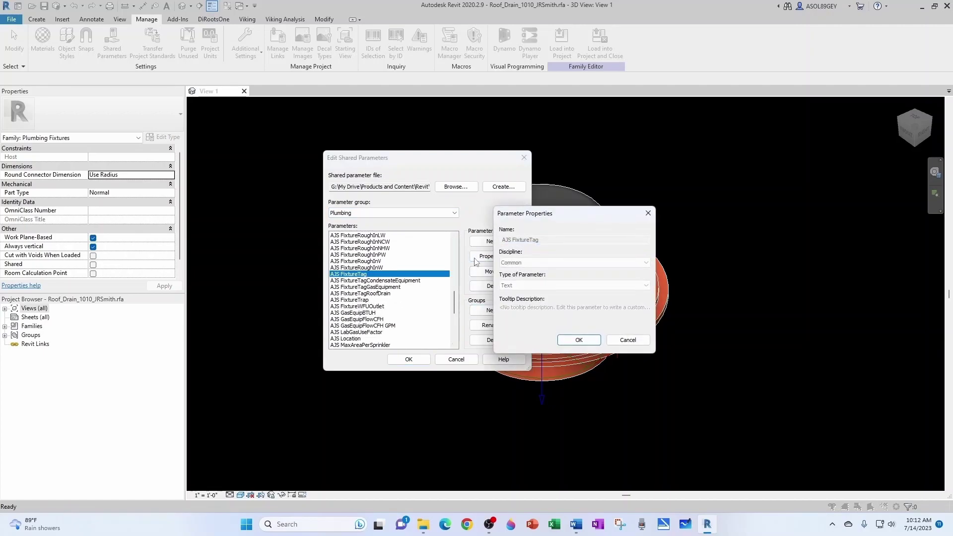
{"action": "left_click", "coordinate": [559, 340]}
{"action": "scroll", "coordinate": [381, 309], "scroll_direction": "up", "scroll_amount": 2}
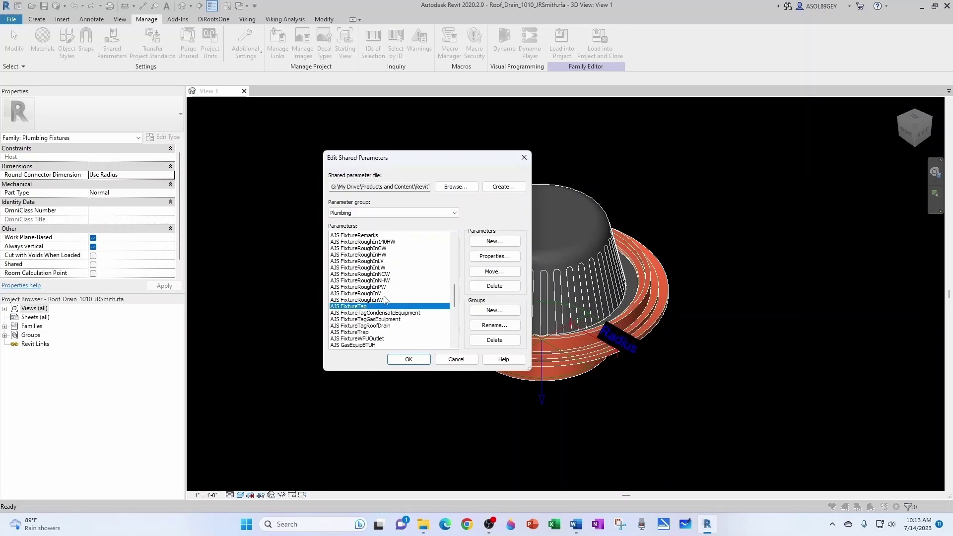
Create the Number-type shared parameter AJS StormRainFall
{"action": "left_click", "coordinate": [494, 241]}
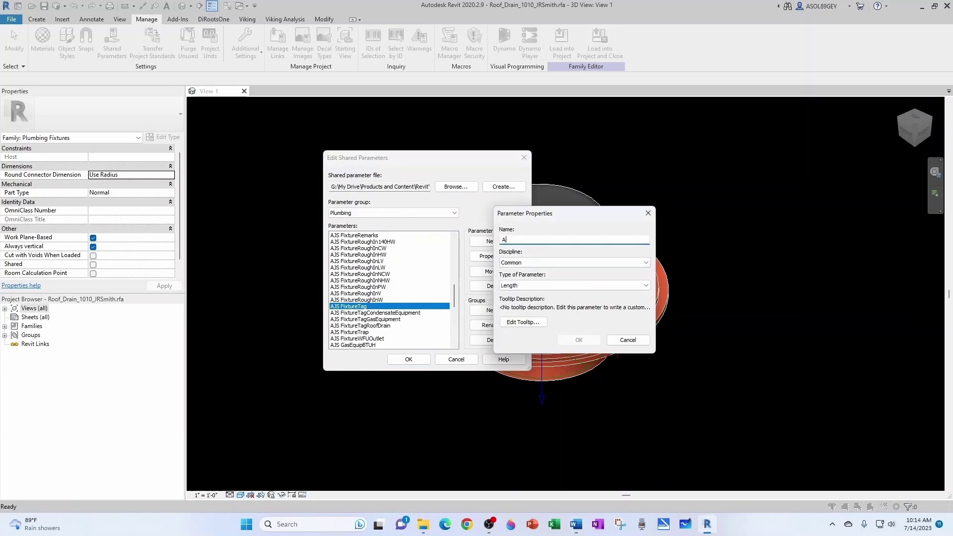
{"action": "type", "text": "AJS StormRainFall"}
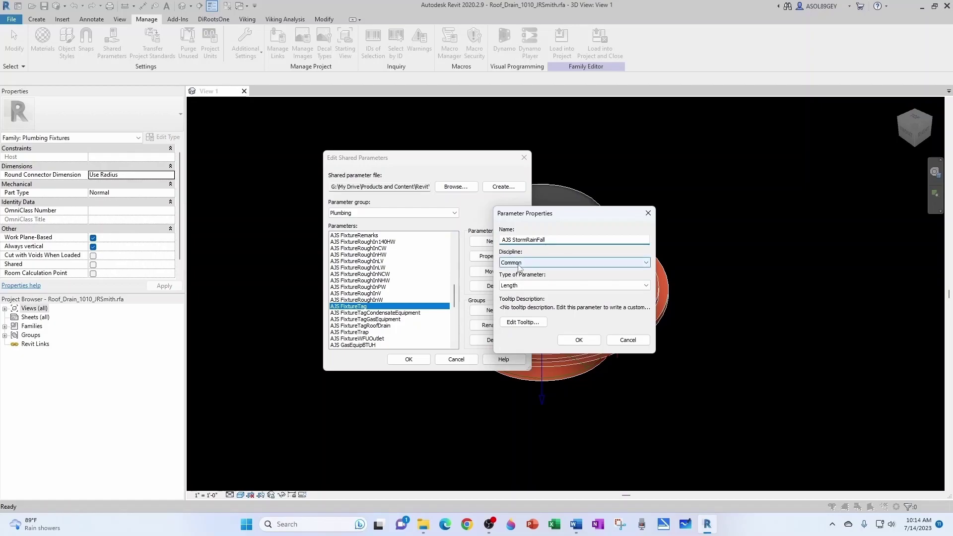
{"action": "left_click", "coordinate": [546, 285]}
{"action": "left_click", "coordinate": [526, 307]}
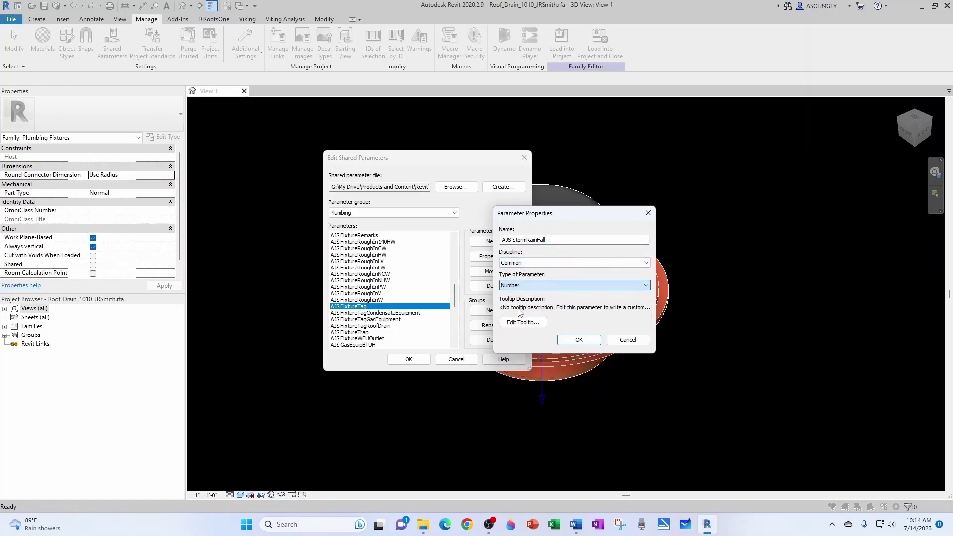
{"action": "left_click", "coordinate": [569, 342]}
Add AJS StormAreaHoriz as a Number-type shared parameter
{"action": "left_click", "coordinate": [482, 241]}
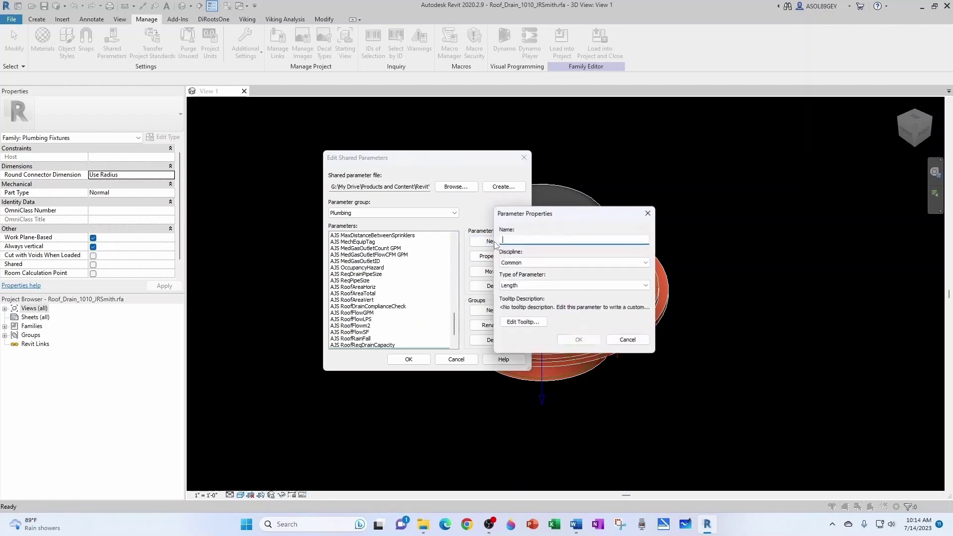
{"action": "type", "text": "AJS Sto"}
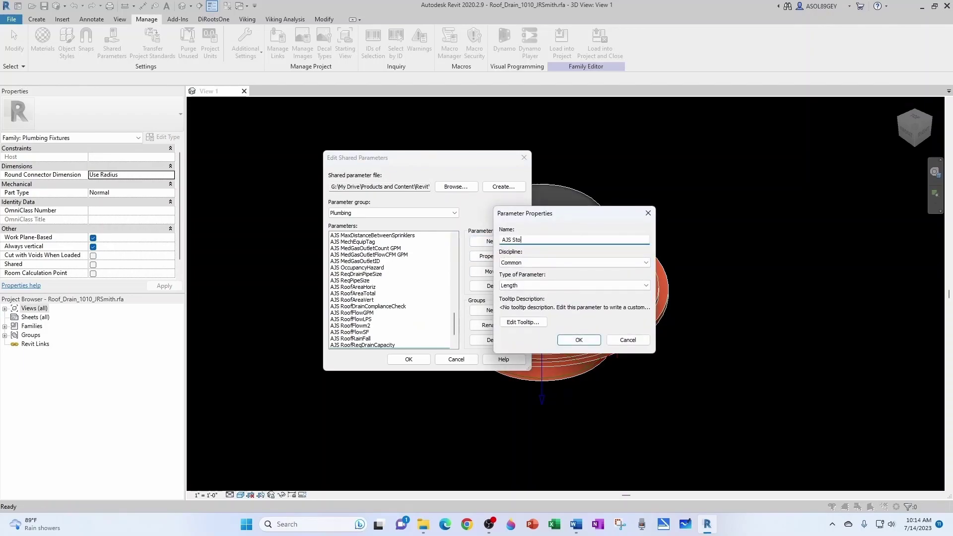
{"action": "type", "text": "rmAreaHoriz"}
{"action": "left_click", "coordinate": [571, 286]}
{"action": "left_click", "coordinate": [517, 308]}
{"action": "left_click", "coordinate": [579, 339]}
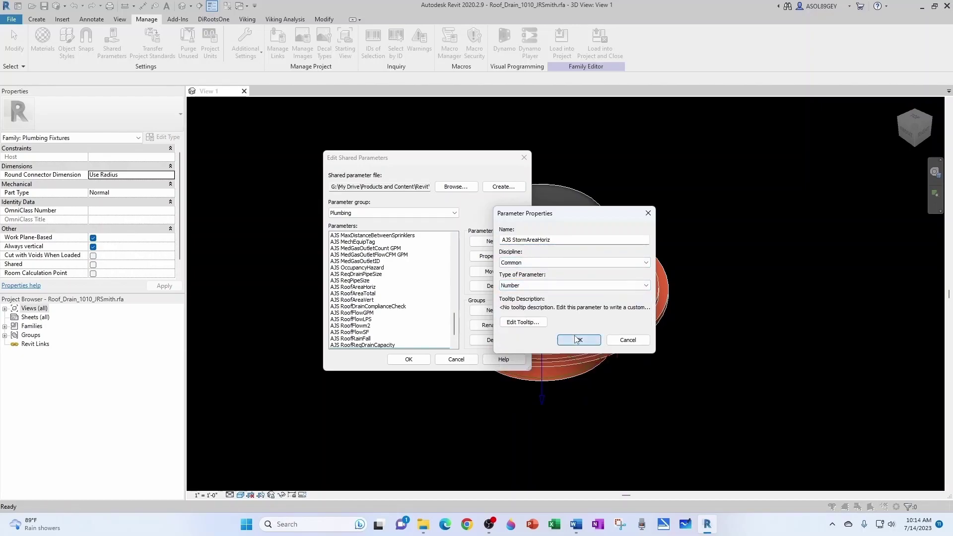
Begin a new Number-type shared parameter named AJS StormAreaVert
{"action": "left_click", "coordinate": [480, 241]}
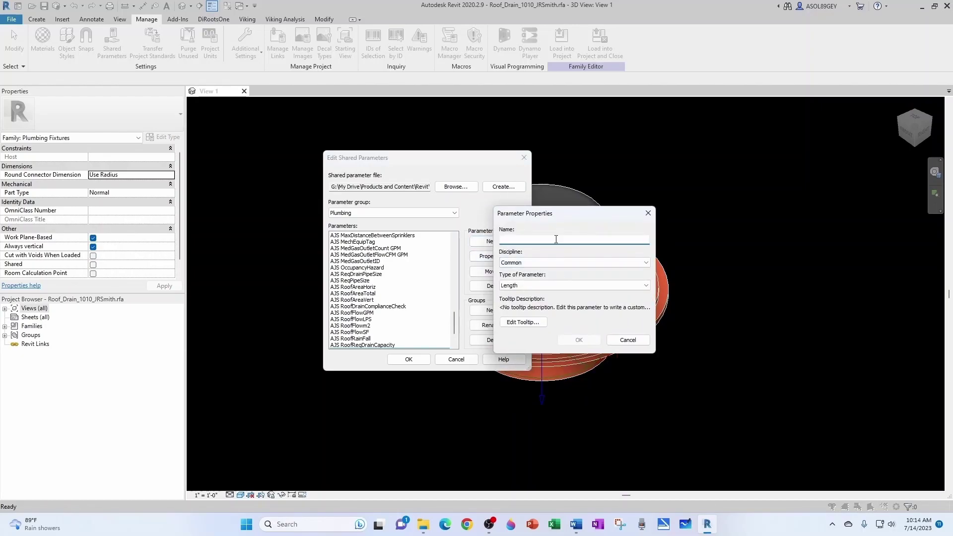
{"action": "type", "text": "AJS StormAreaVert"}
{"action": "left_click", "coordinate": [571, 285]}
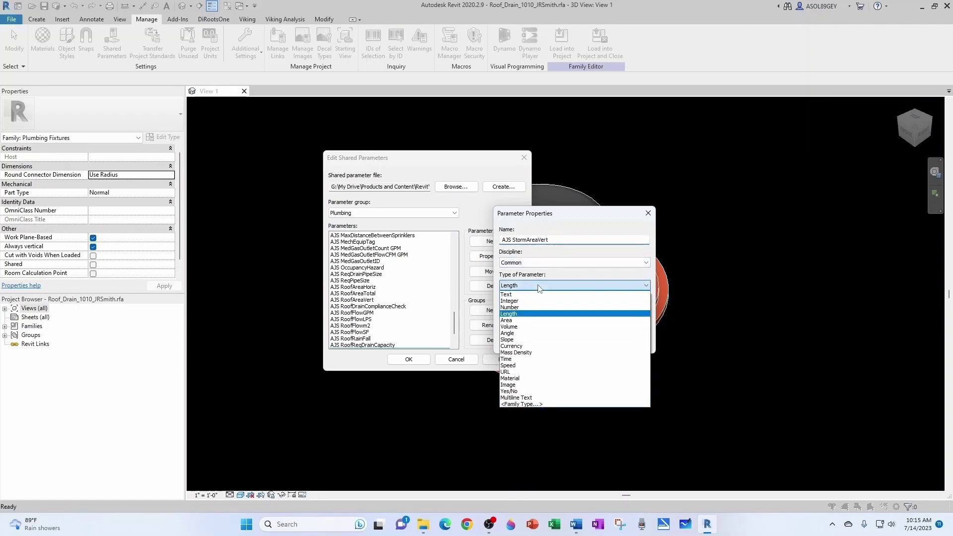
Save AJS StormAreaVert, then add AJS StormAreaTotal with its data type
{"action": "left_click", "coordinate": [571, 306]}
{"action": "left_click", "coordinate": [569, 341]}
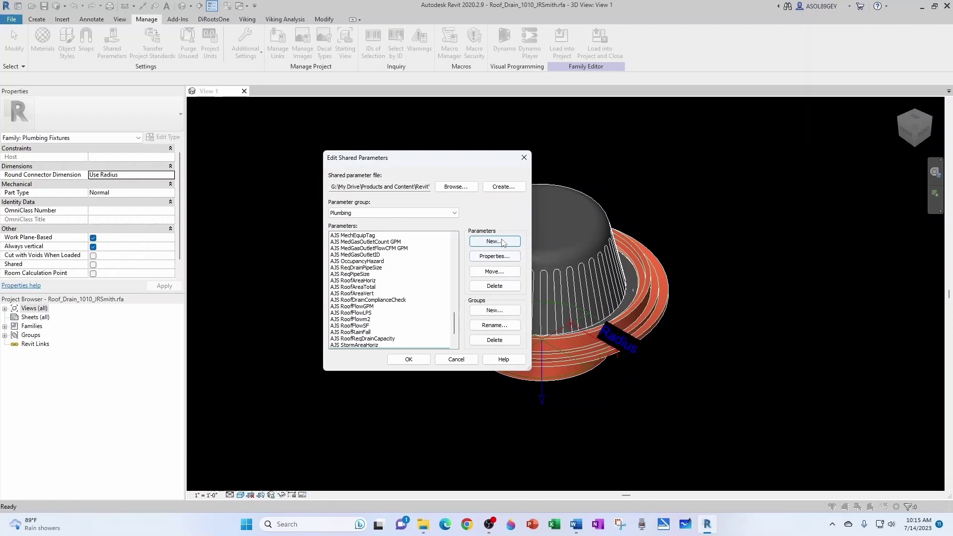
{"action": "left_click", "coordinate": [481, 241]}
{"action": "type", "text": "AJS StormAreaTotal"}
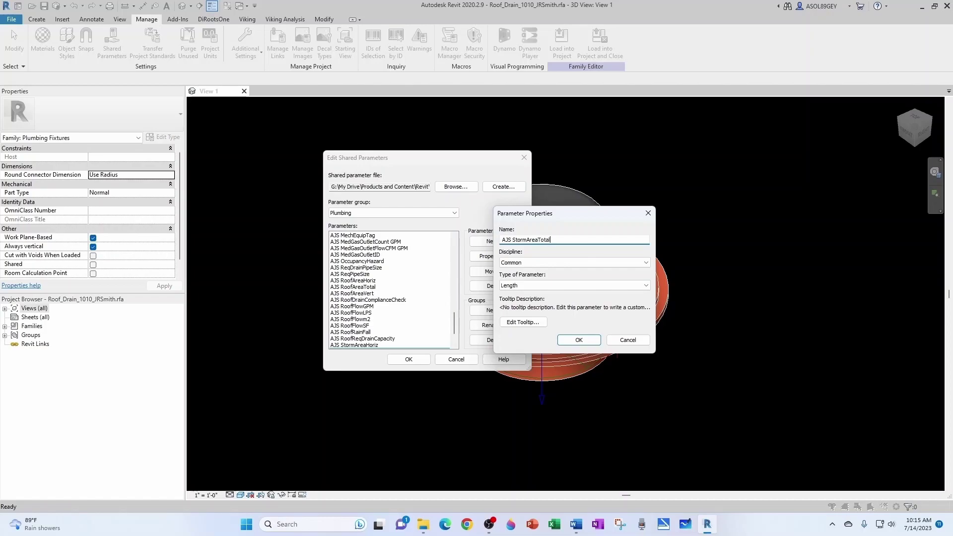
{"action": "left_click", "coordinate": [536, 286]}
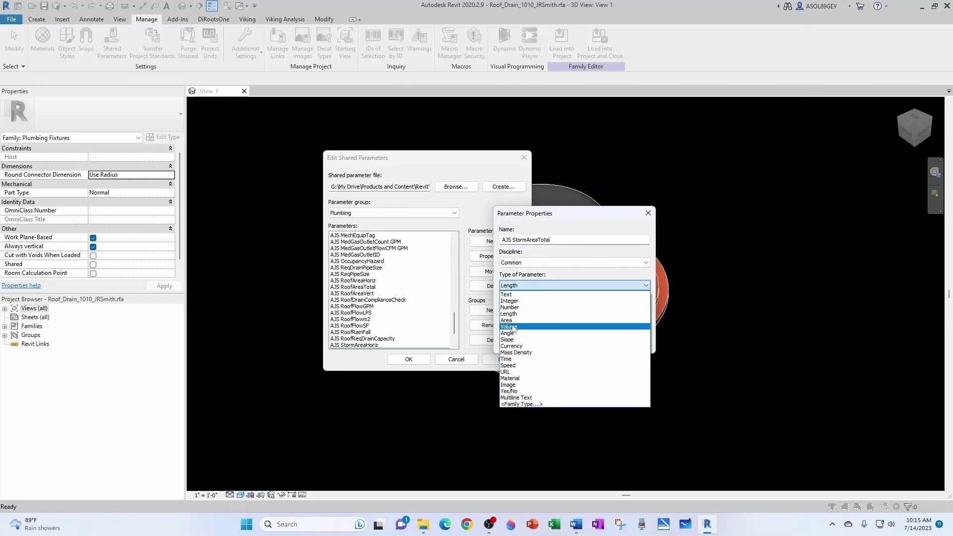
{"action": "left_click", "coordinate": [512, 313]}
{"action": "left_click", "coordinate": [570, 338]}
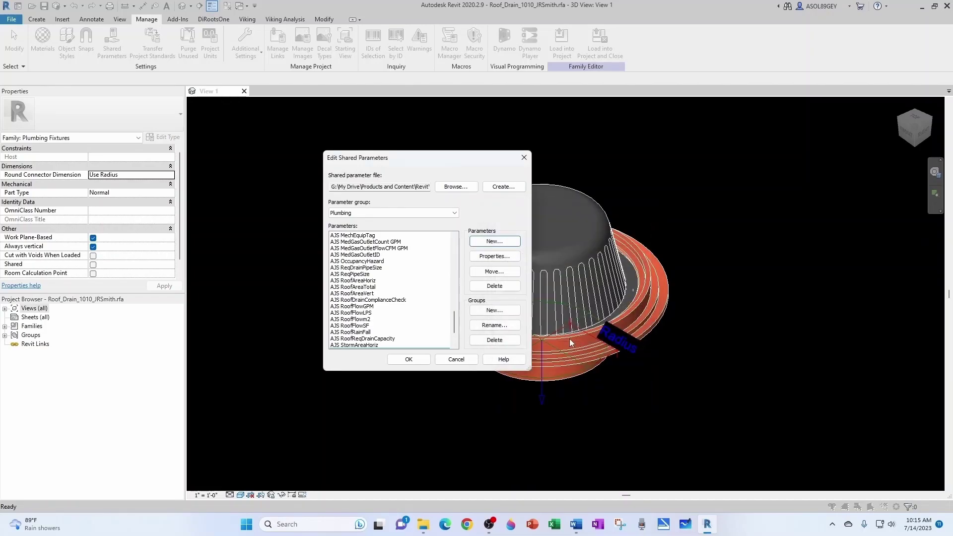
Add AJS StormFlowGPM as a Piping discipline, Flow type shared parameter
{"action": "left_click", "coordinate": [481, 241]}
{"action": "type", "text": "AJS"}
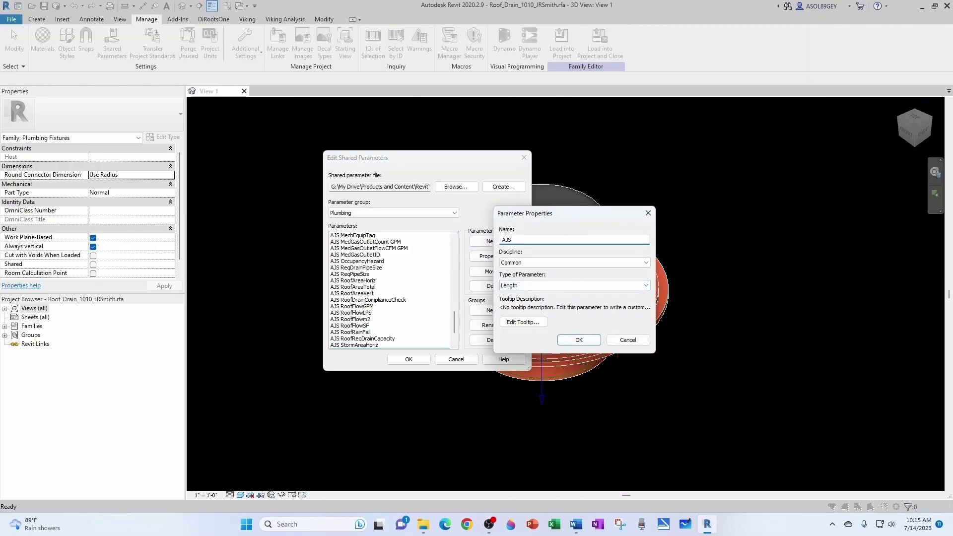
{"action": "type", "text": " StormFlowGPM"}
{"action": "left_click", "coordinate": [573, 262]}
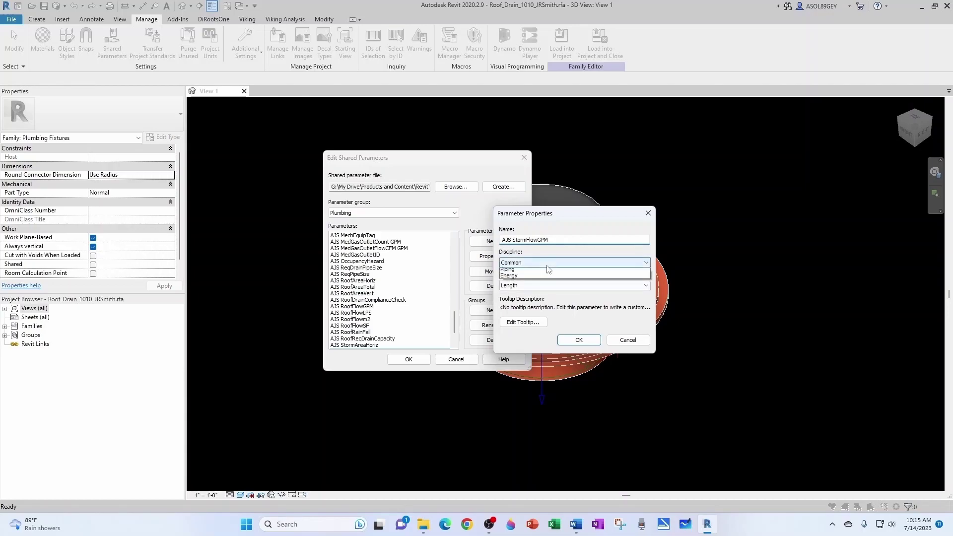
{"action": "left_click", "coordinate": [526, 297]}
{"action": "left_click", "coordinate": [526, 286]}
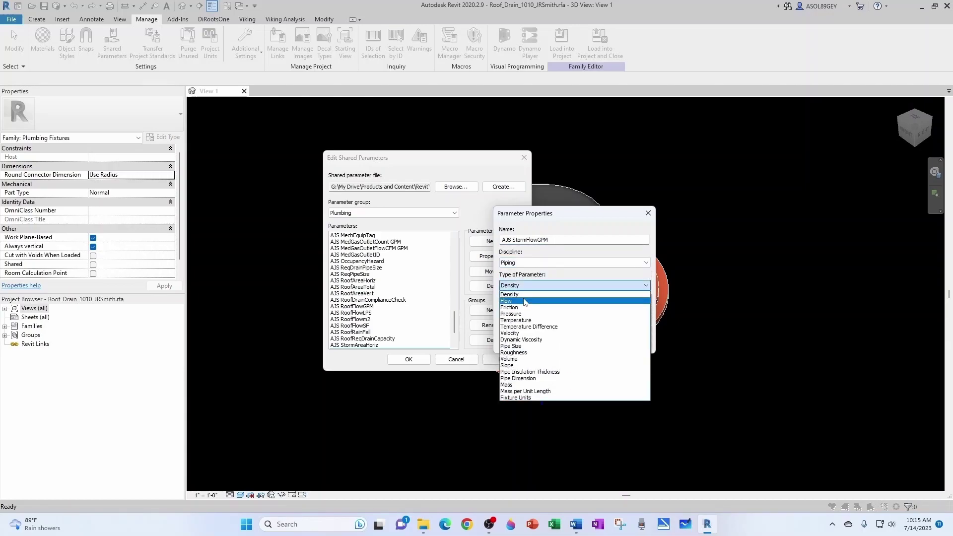
{"action": "left_click", "coordinate": [517, 301]}
{"action": "left_click", "coordinate": [580, 343]}
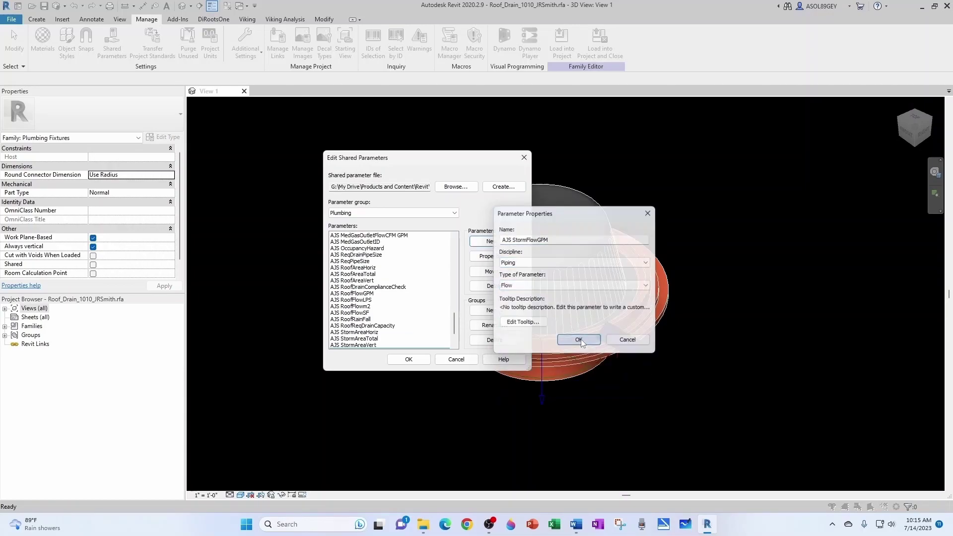
Close the shared parameter editor and open Family Types on type 1010-02
{"action": "left_click", "coordinate": [403, 359]}
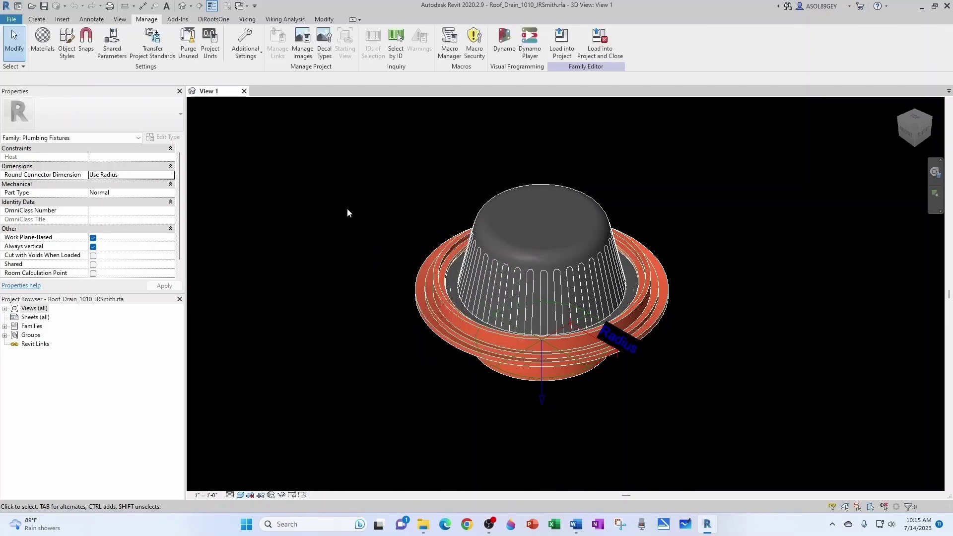
{"action": "left_click", "coordinate": [37, 19]}
{"action": "left_click", "coordinate": [39, 52]}
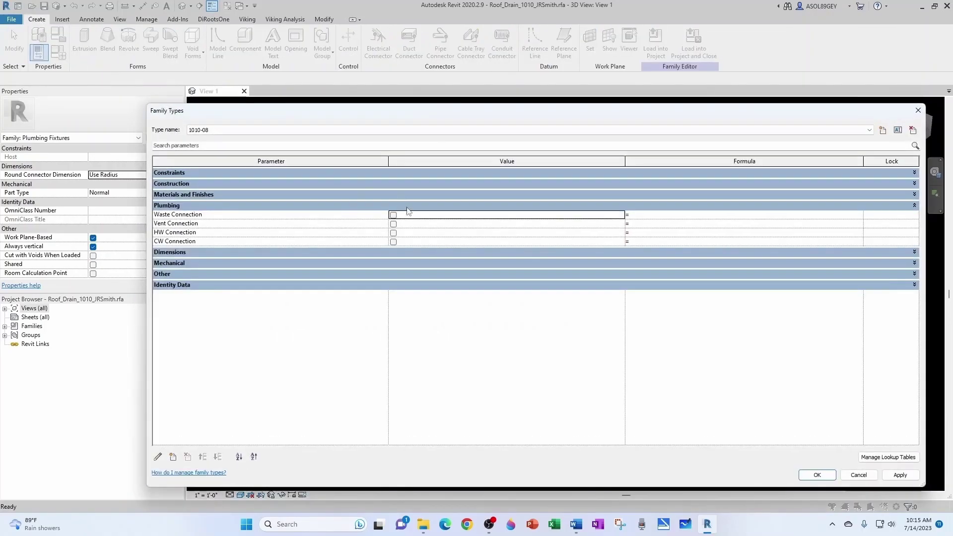
{"action": "left_click", "coordinate": [201, 130]}
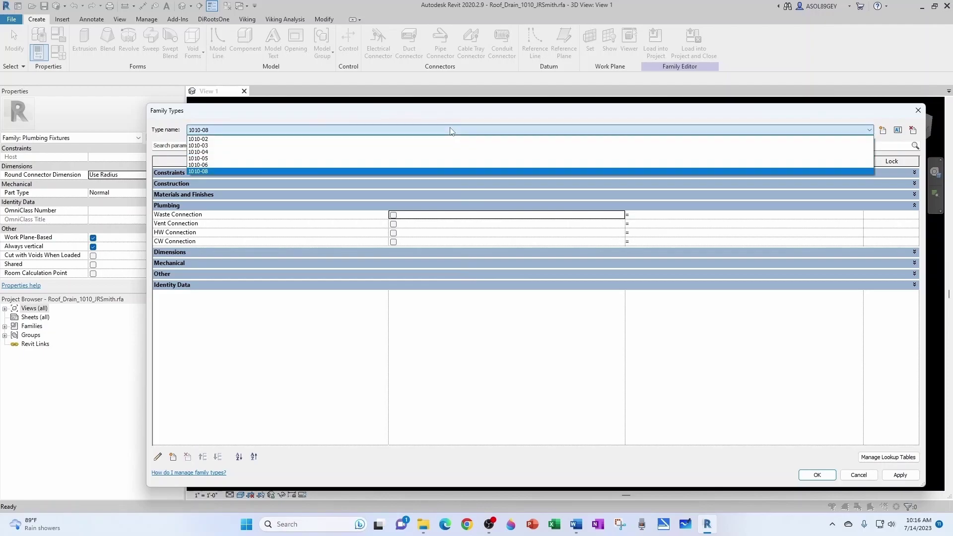
{"action": "left_click", "coordinate": [198, 139]}
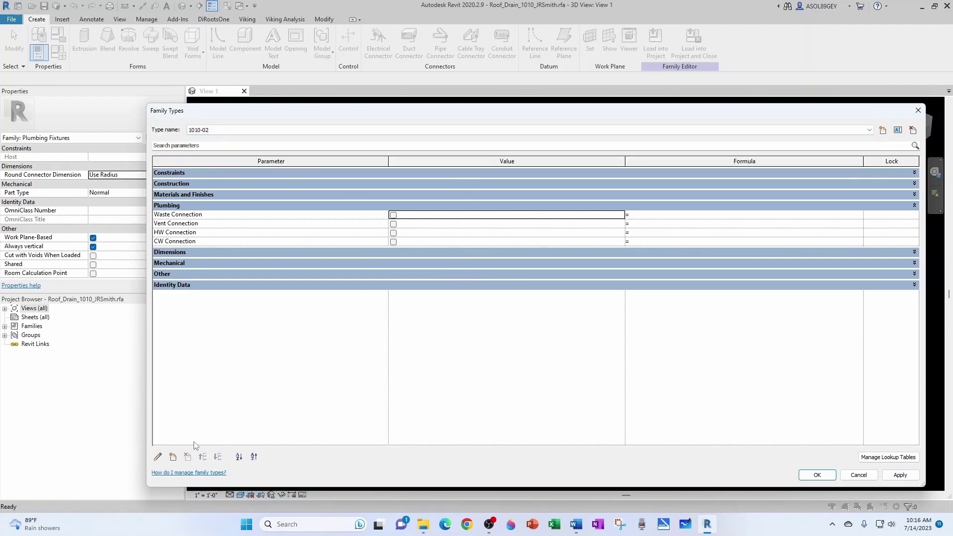
Add shared parameter AJS StormRainFall to the family, grouped under Plumbing
{"action": "left_click", "coordinate": [173, 457]}
{"action": "left_click", "coordinate": [464, 192]}
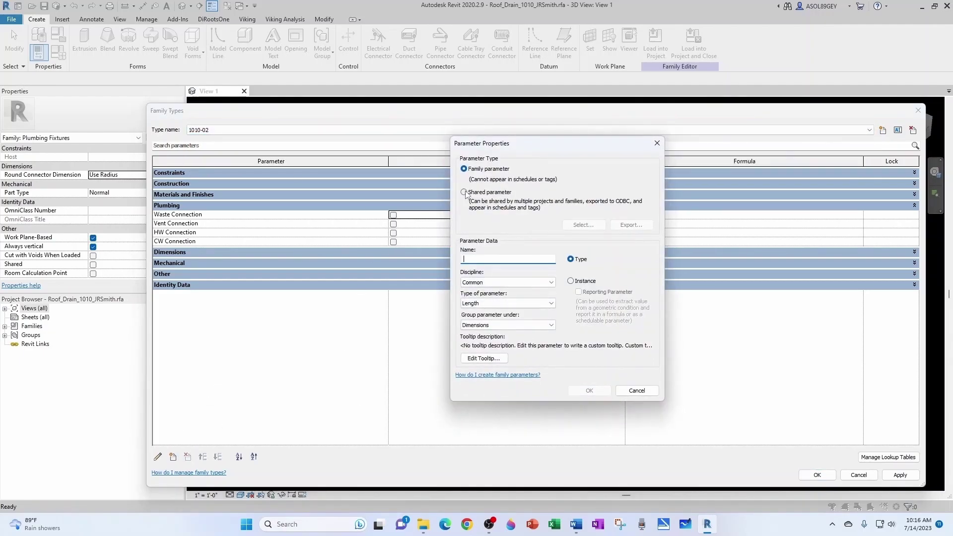
{"action": "left_click", "coordinate": [584, 225]}
{"action": "left_click", "coordinate": [546, 219]}
{"action": "left_click", "coordinate": [496, 250]}
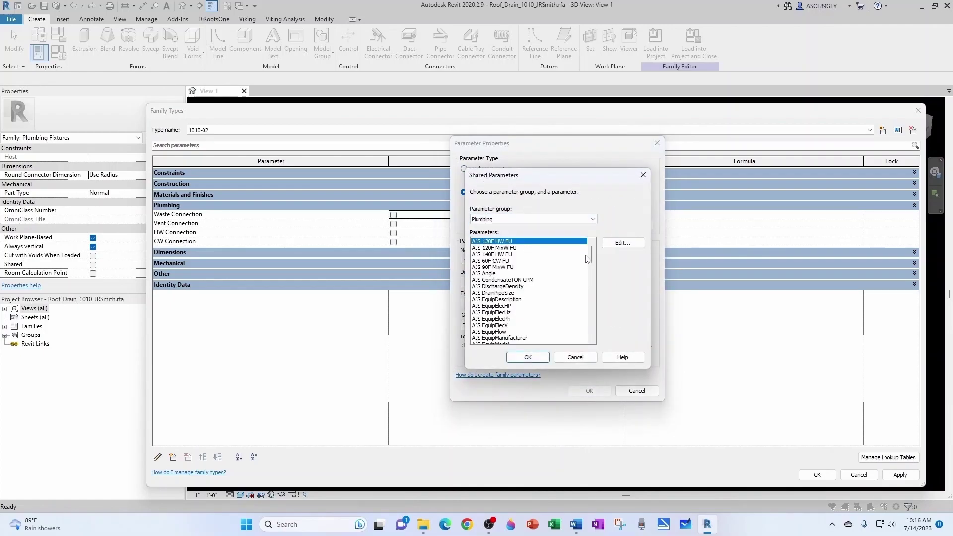
{"action": "left_click_drag", "start_coordinate": [592, 251], "coordinate": [589, 330]}
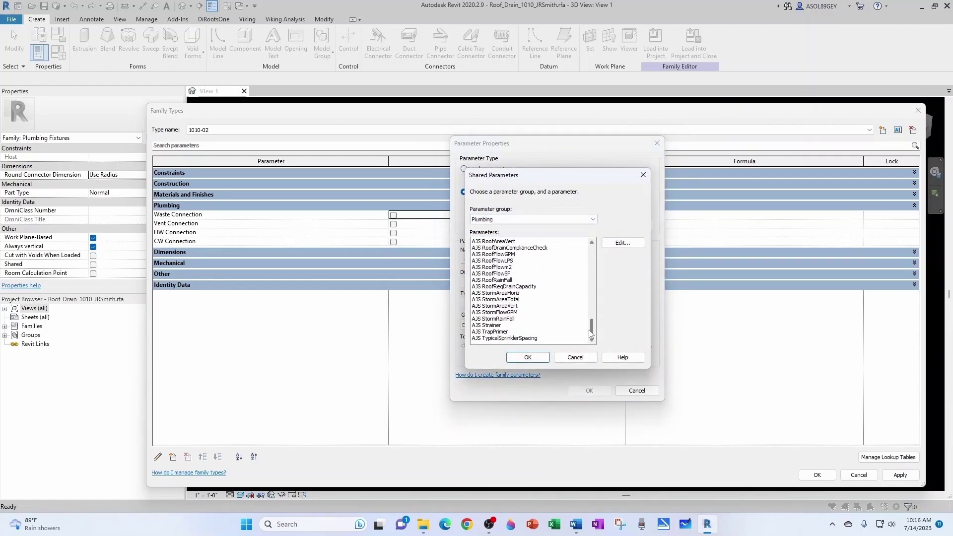
{"action": "left_click", "coordinate": [497, 320]}
{"action": "left_click", "coordinate": [528, 358]}
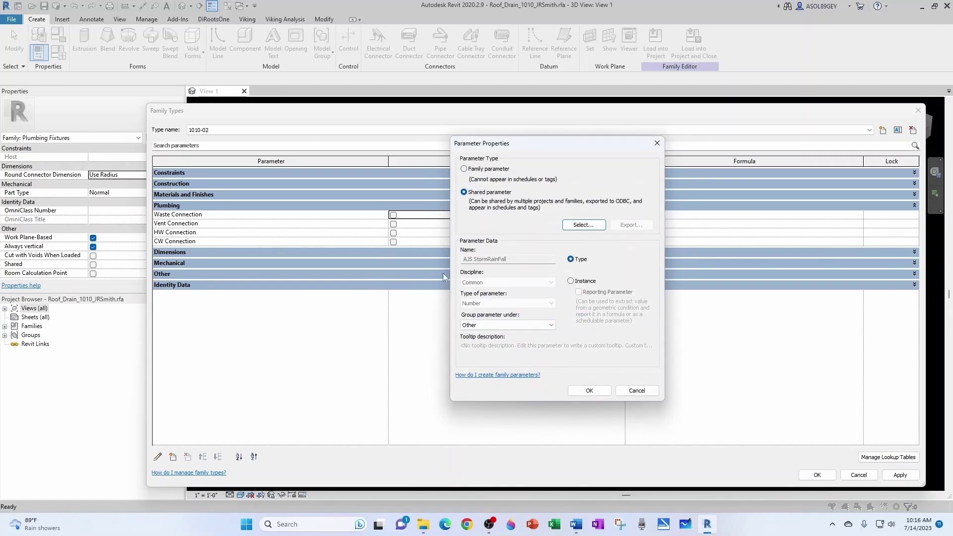
{"action": "left_click", "coordinate": [550, 326]}
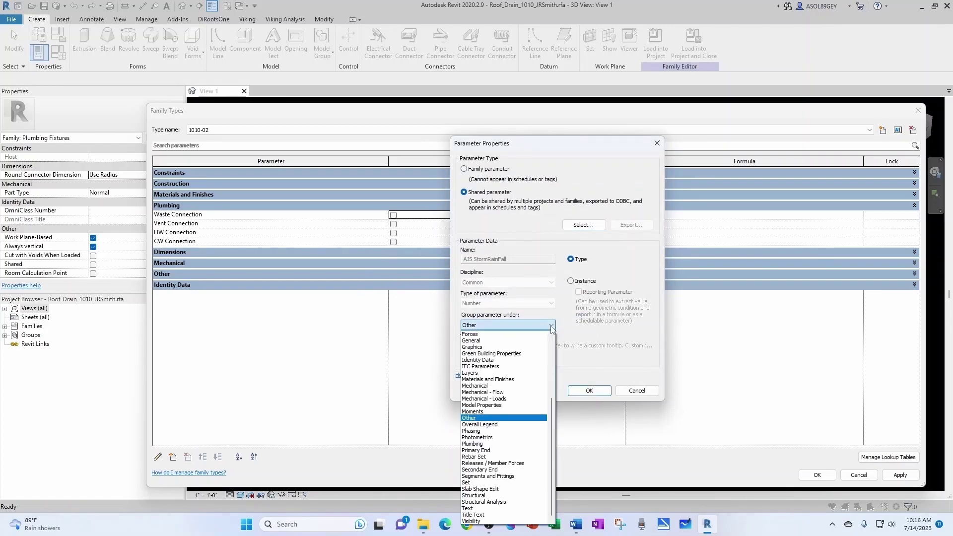
{"action": "left_click", "coordinate": [474, 444]}
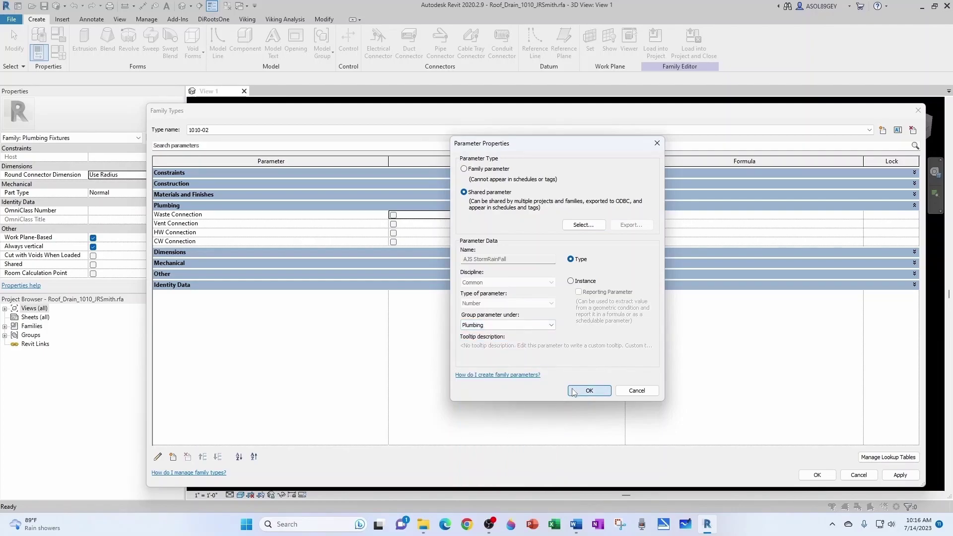
{"action": "left_click", "coordinate": [590, 392]}
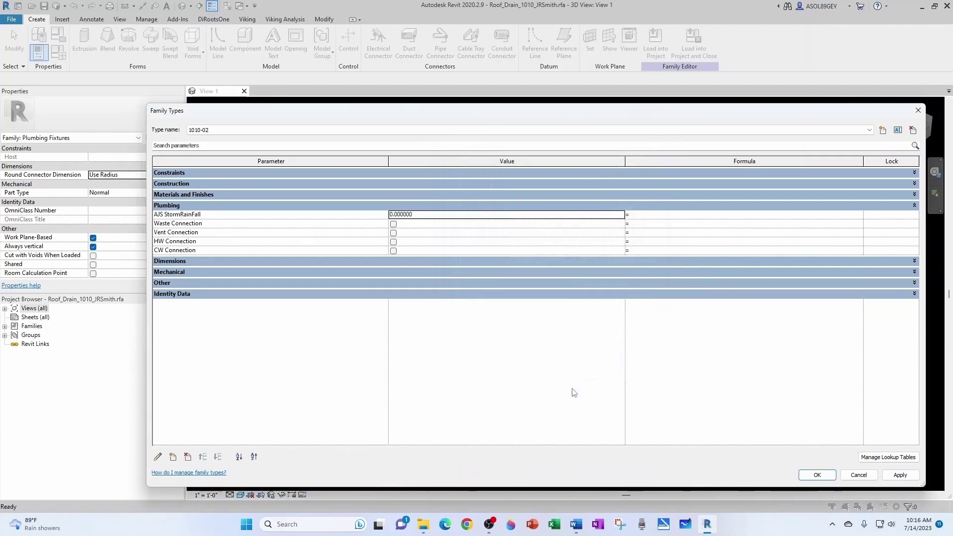
Set the AJS StormRainFall value to 5
{"action": "left_click", "coordinate": [419, 215]}
{"action": "type", "text": "5"}
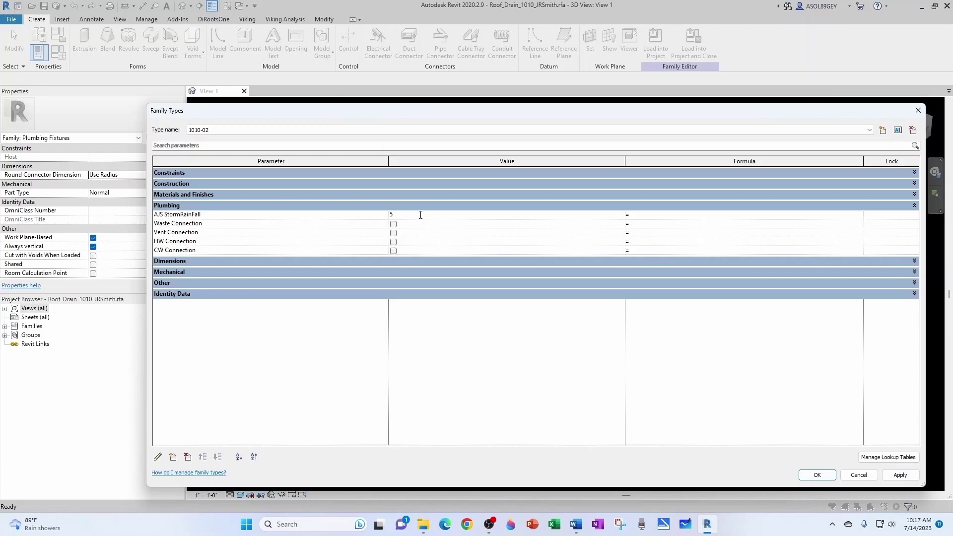
{"action": "left_click", "coordinate": [331, 323]}
Add AJS StormAreaHoriz as a shared instance parameter under Plumbing
{"action": "left_click", "coordinate": [173, 457]}
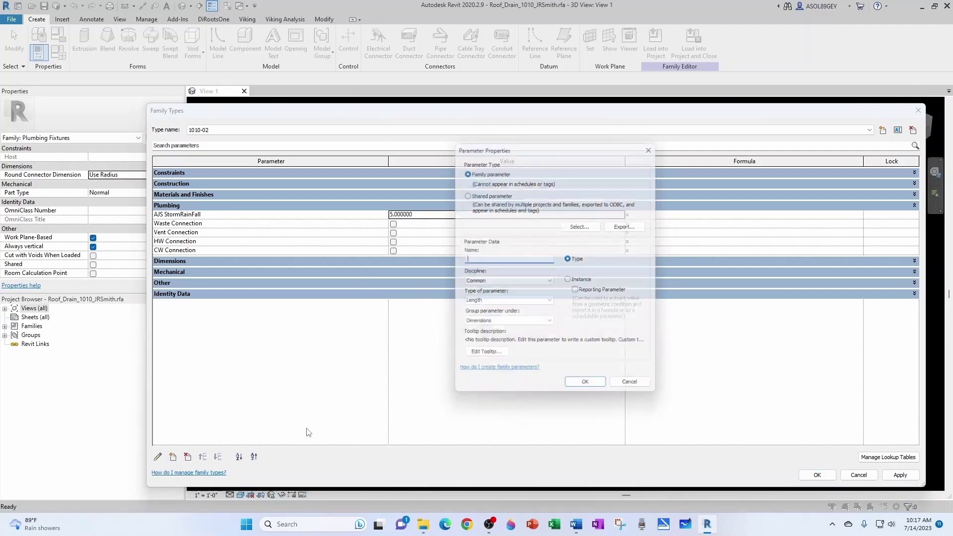
{"action": "left_click", "coordinate": [463, 191]}
{"action": "left_click", "coordinate": [584, 227]}
{"action": "left_click", "coordinate": [593, 220]}
{"action": "left_click", "coordinate": [489, 252]}
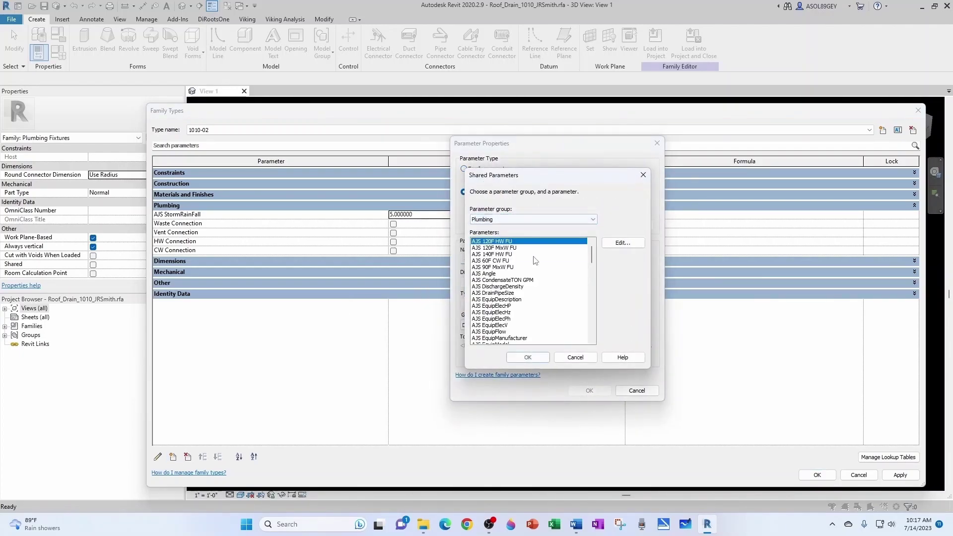
{"action": "left_click_drag", "start_coordinate": [592, 256], "coordinate": [586, 339]}
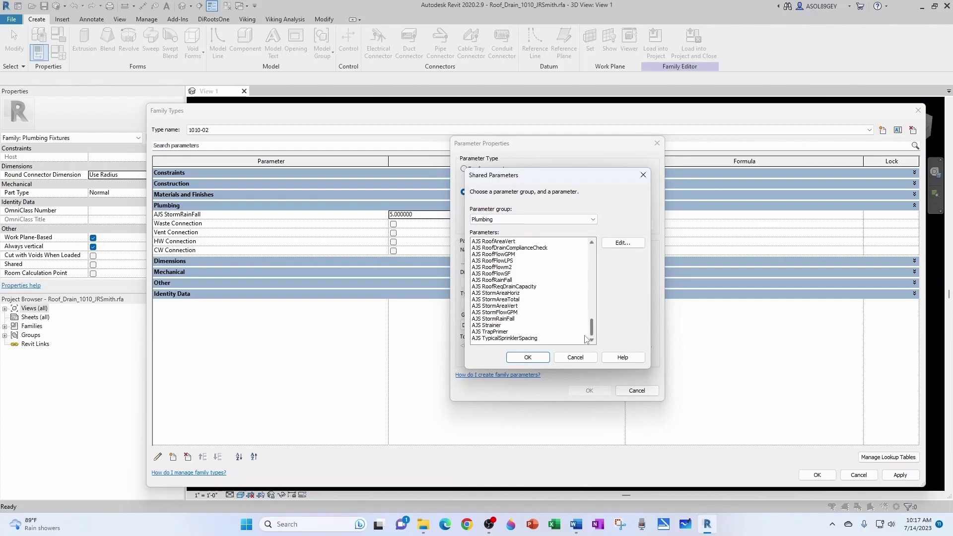
{"action": "left_click", "coordinate": [509, 294]}
{"action": "left_click", "coordinate": [530, 357]}
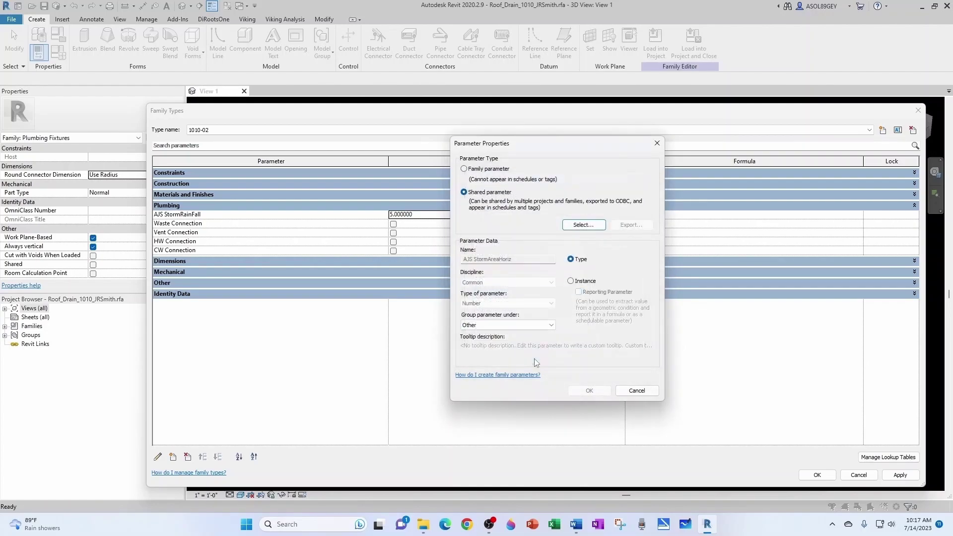
{"action": "left_click", "coordinate": [572, 282]}
{"action": "left_click", "coordinate": [506, 325]}
{"action": "left_click", "coordinate": [484, 448]}
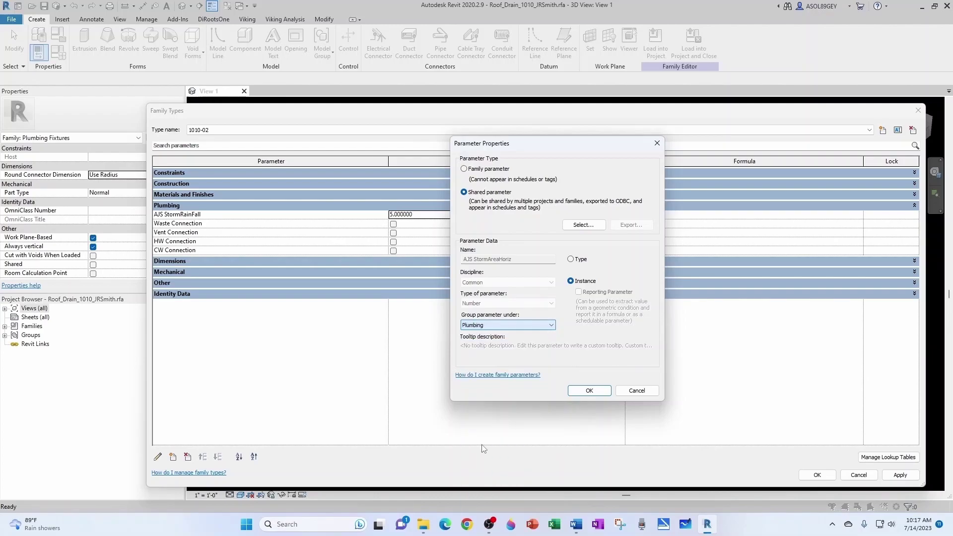
{"action": "left_click", "coordinate": [582, 395]}
Add AJS StormAreaVert as a shared instance parameter under Plumbing
{"action": "left_click", "coordinate": [173, 456]}
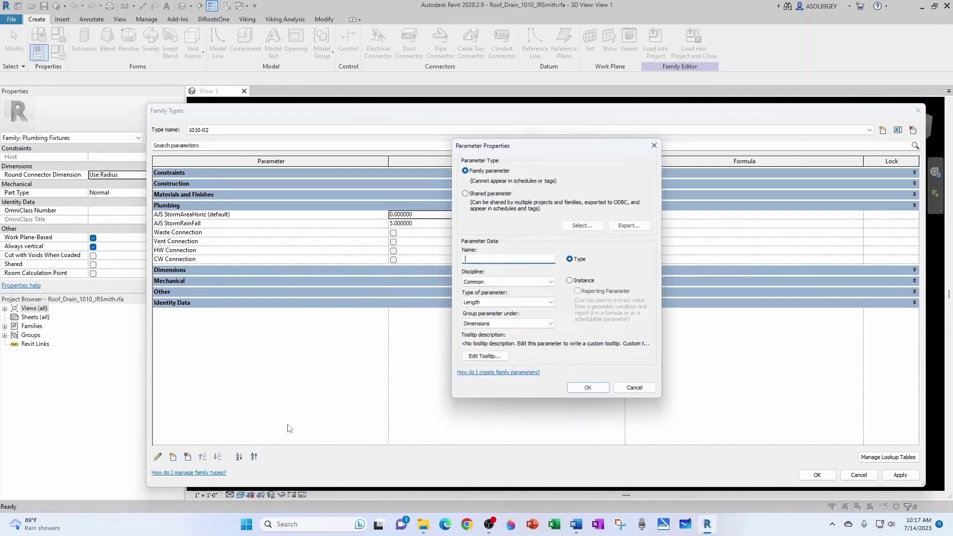
{"action": "left_click", "coordinate": [474, 191]}
{"action": "left_click", "coordinate": [583, 225]}
{"action": "left_click", "coordinate": [546, 220]}
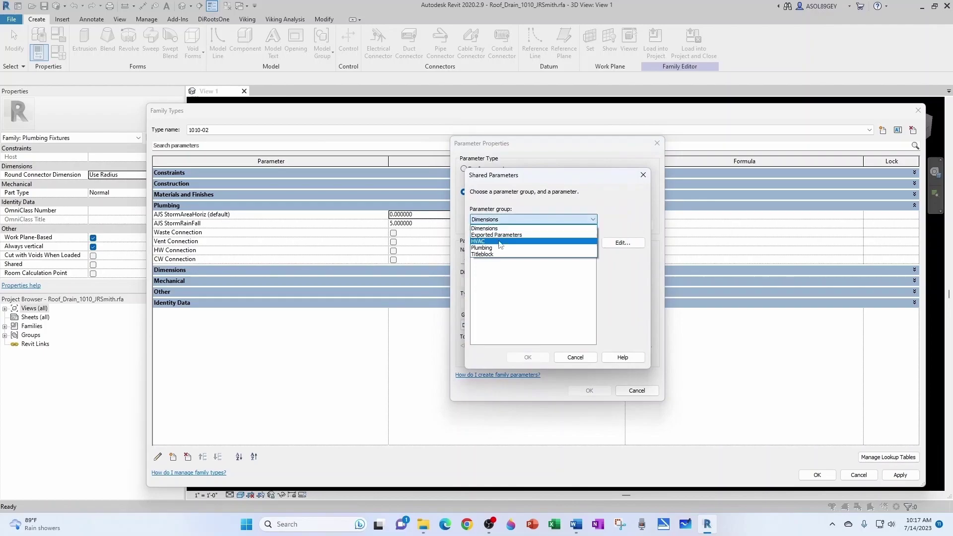
{"action": "left_click", "coordinate": [543, 251]}
{"action": "scroll", "coordinate": [542, 254], "scroll_direction": "down", "scroll_amount": 20}
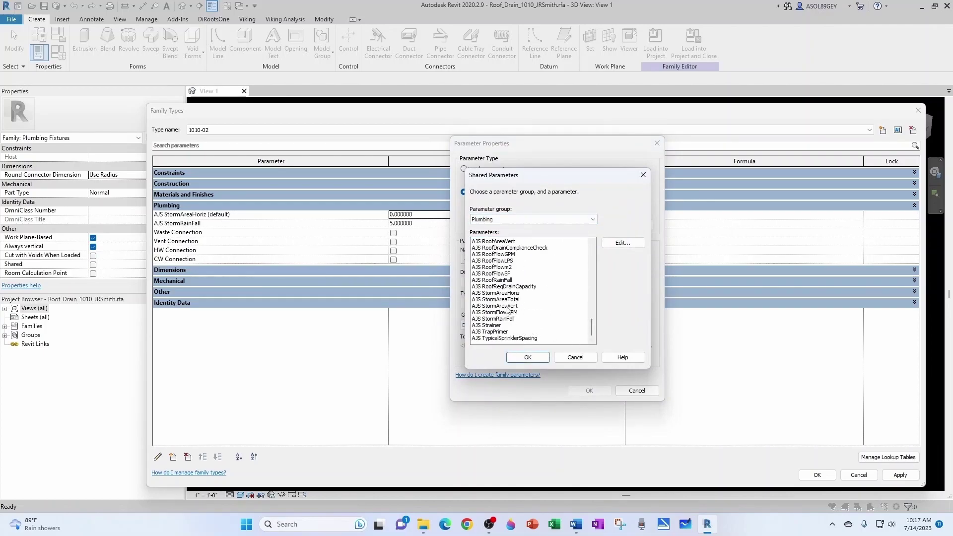
{"action": "left_click", "coordinate": [511, 306]}
{"action": "left_click", "coordinate": [528, 357]}
{"action": "left_click", "coordinate": [571, 281]}
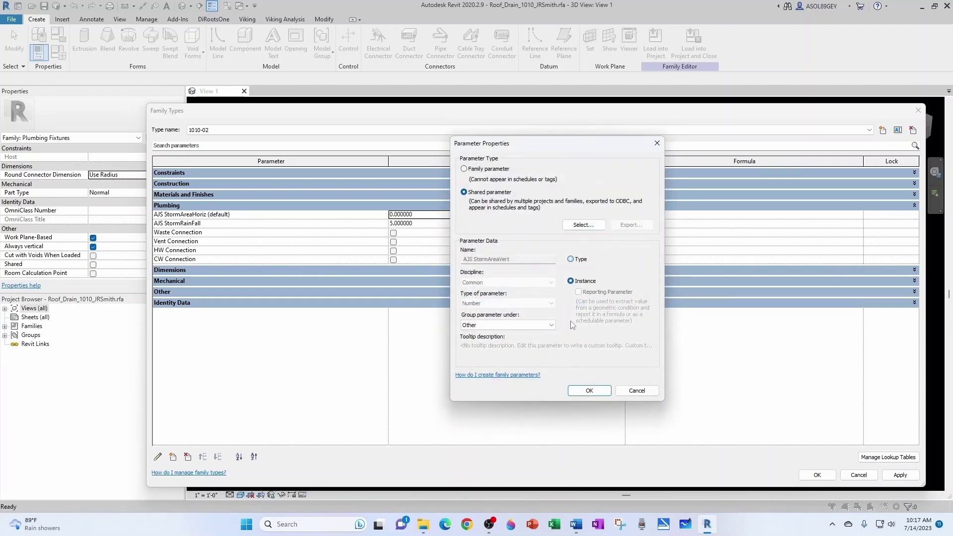
{"action": "left_click", "coordinate": [545, 325]}
{"action": "left_click", "coordinate": [492, 444]}
{"action": "left_click", "coordinate": [589, 391]}
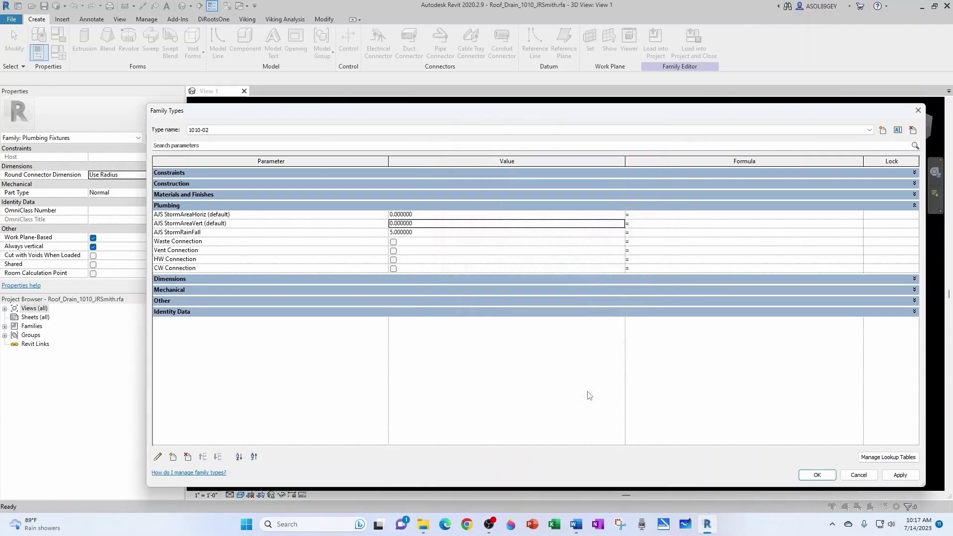
Add AJS StormAreaTotal as a shared instance parameter under Plumbing
{"action": "left_click", "coordinate": [173, 457]}
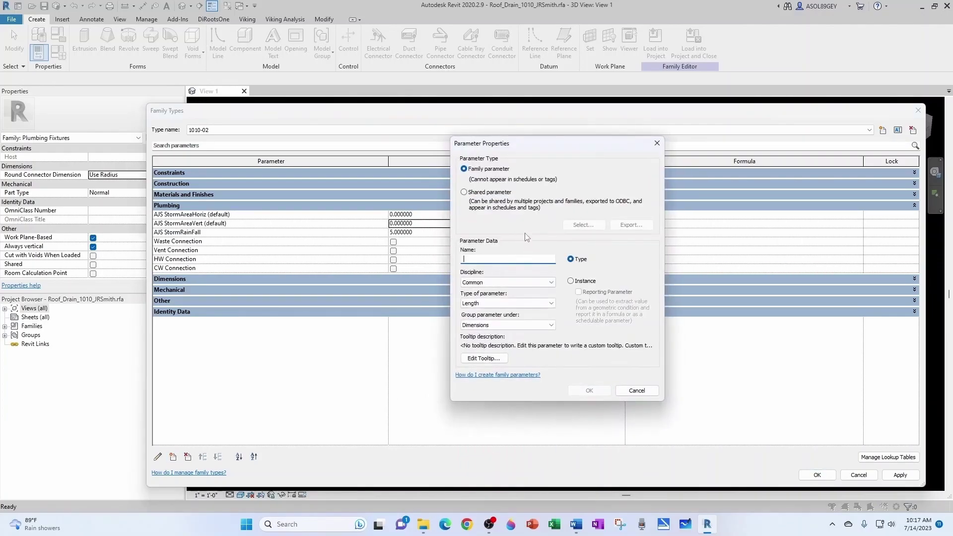
{"action": "left_click", "coordinate": [470, 193]}
{"action": "left_click", "coordinate": [583, 225]}
{"action": "left_click", "coordinate": [560, 220]}
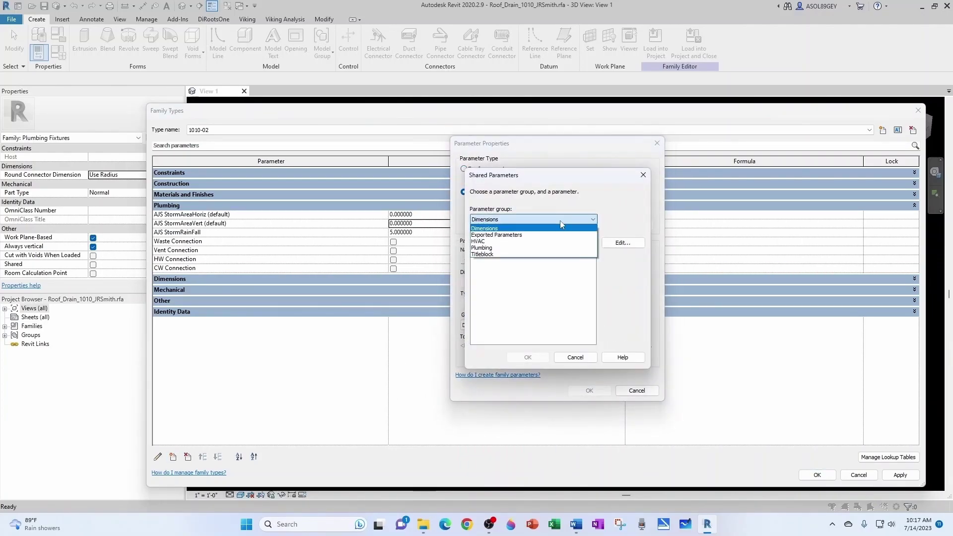
{"action": "left_click", "coordinate": [495, 250]}
{"action": "scroll", "coordinate": [491, 307], "scroll_direction": "down", "scroll_amount": 10}
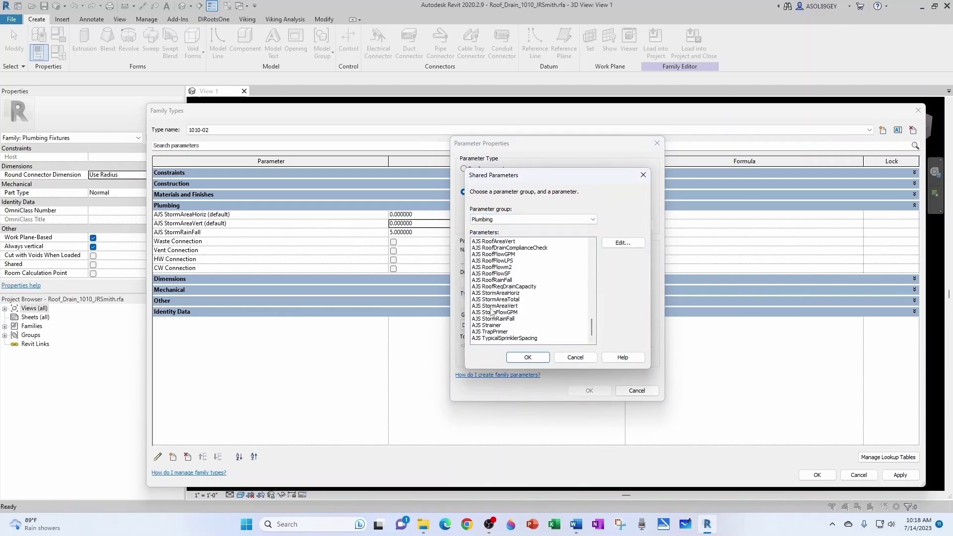
{"action": "left_click", "coordinate": [496, 300]}
{"action": "left_click", "coordinate": [528, 357]}
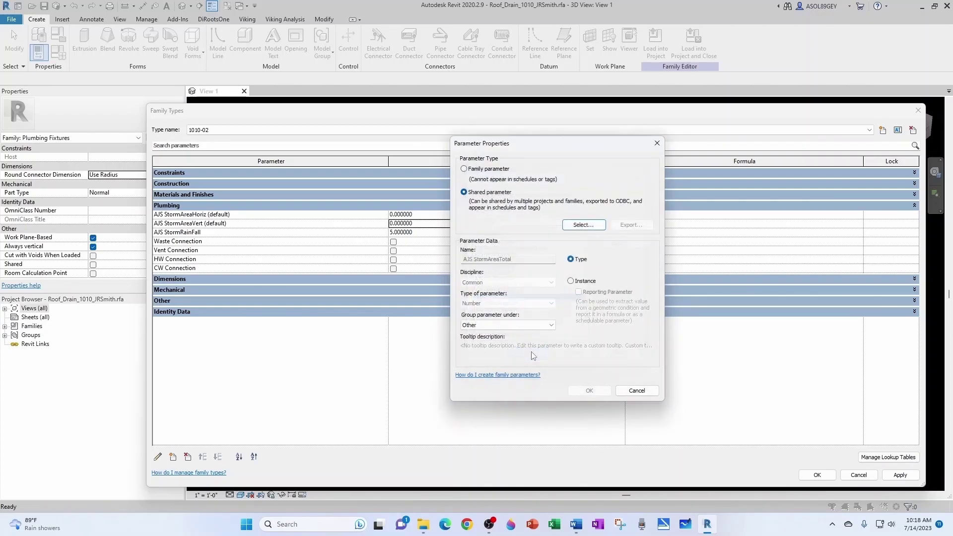
{"action": "left_click", "coordinate": [571, 281]}
{"action": "left_click", "coordinate": [552, 325]}
{"action": "left_click", "coordinate": [475, 444]}
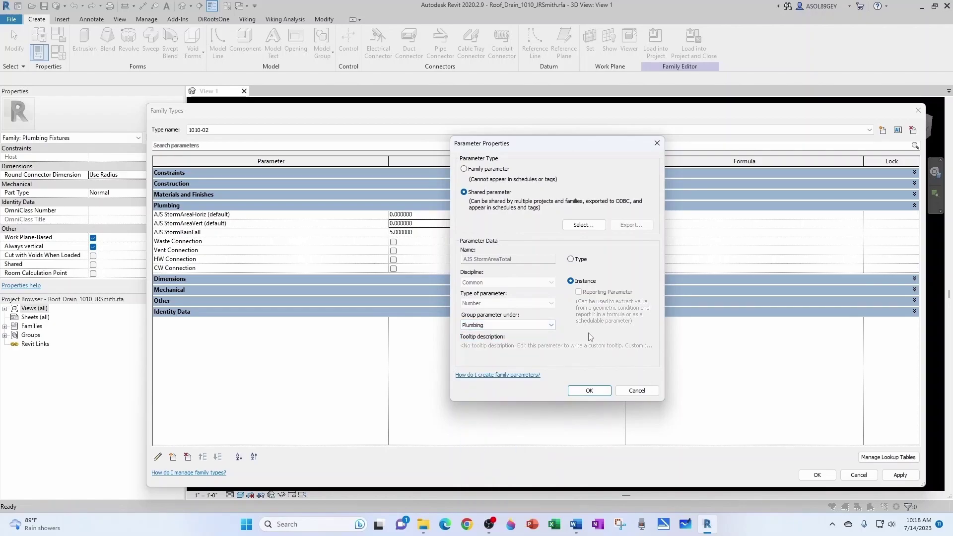
{"action": "left_click", "coordinate": [590, 390]}
Add AJS StormFlowGPM as a shared parameter under Plumbing
{"action": "left_click", "coordinate": [173, 456]}
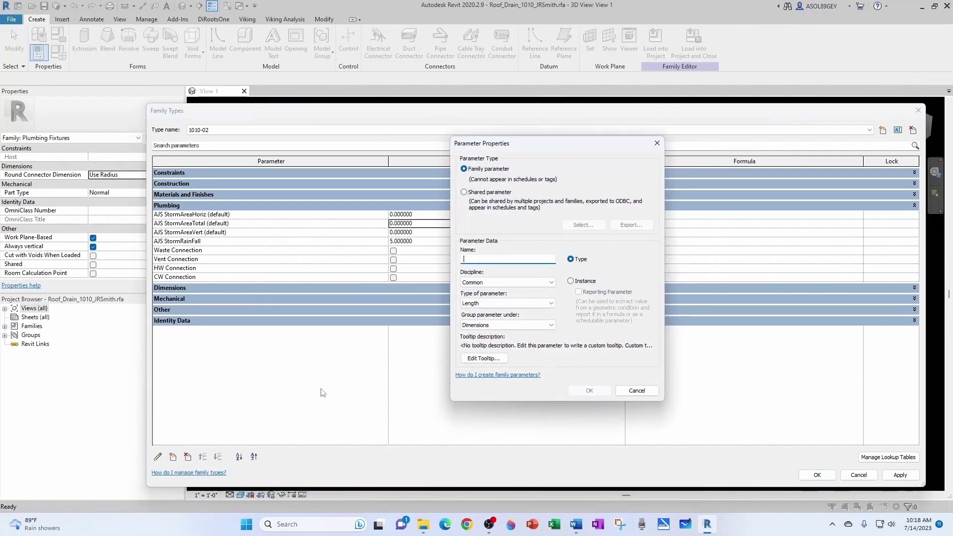
{"action": "left_click", "coordinate": [464, 192]}
{"action": "left_click", "coordinate": [584, 225]}
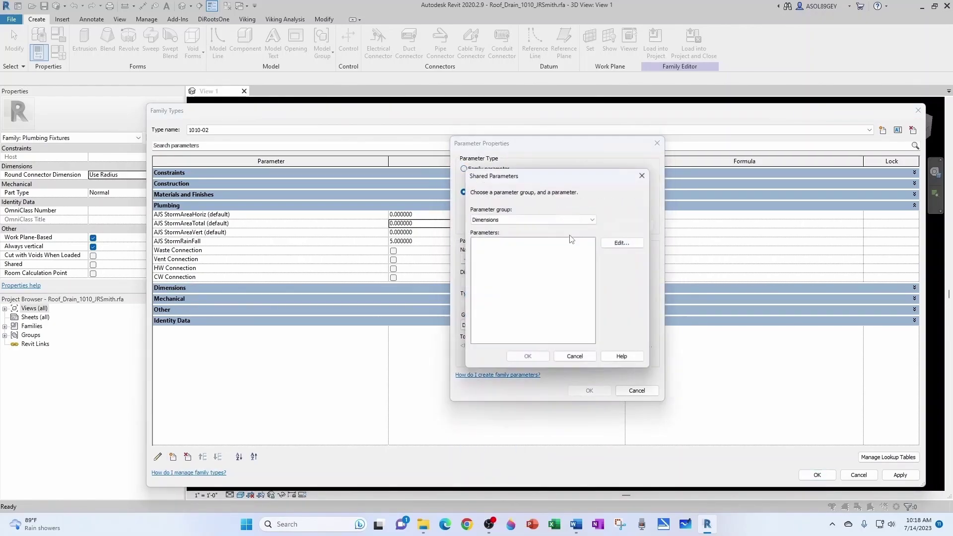
{"action": "left_click", "coordinate": [537, 219]}
{"action": "left_click", "coordinate": [482, 248]}
{"action": "scroll", "coordinate": [546, 293], "scroll_direction": "down", "scroll_amount": 10}
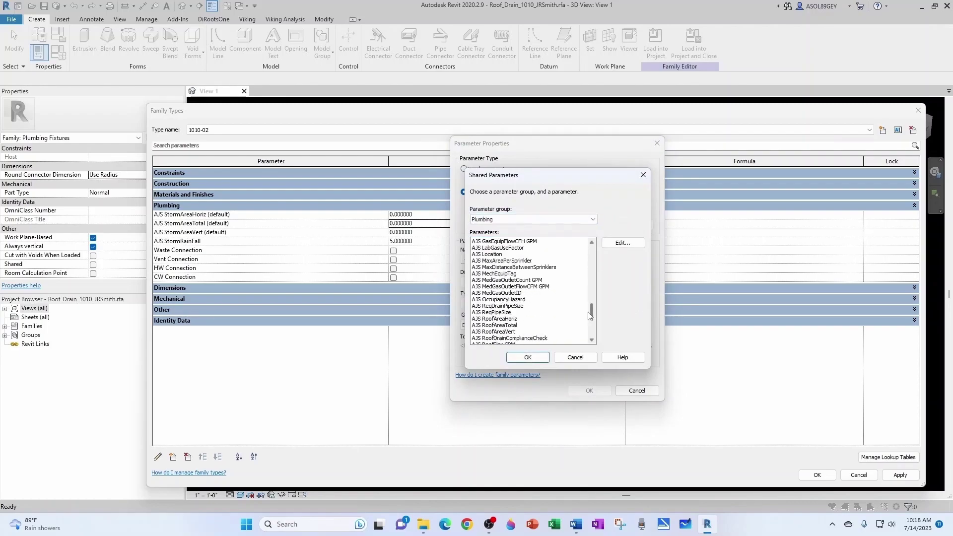
{"action": "left_click", "coordinate": [499, 315]}
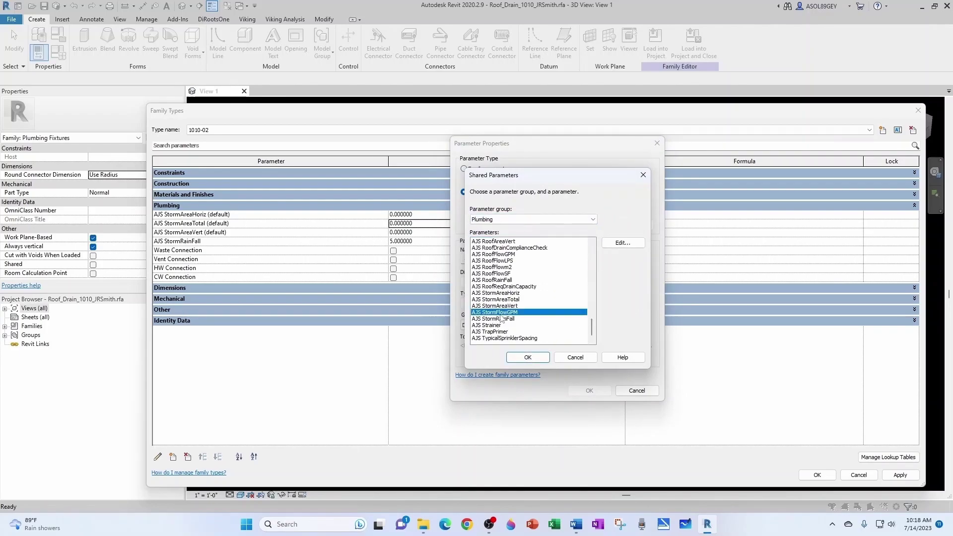
{"action": "left_click", "coordinate": [528, 357]}
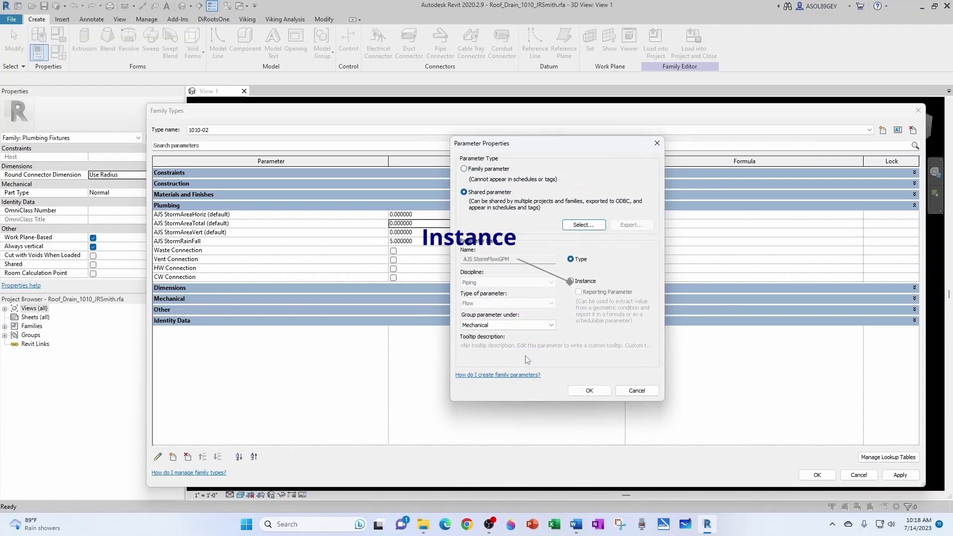
{"action": "left_click", "coordinate": [550, 324]}
{"action": "left_click", "coordinate": [496, 445]}
{"action": "left_click", "coordinate": [581, 391]}
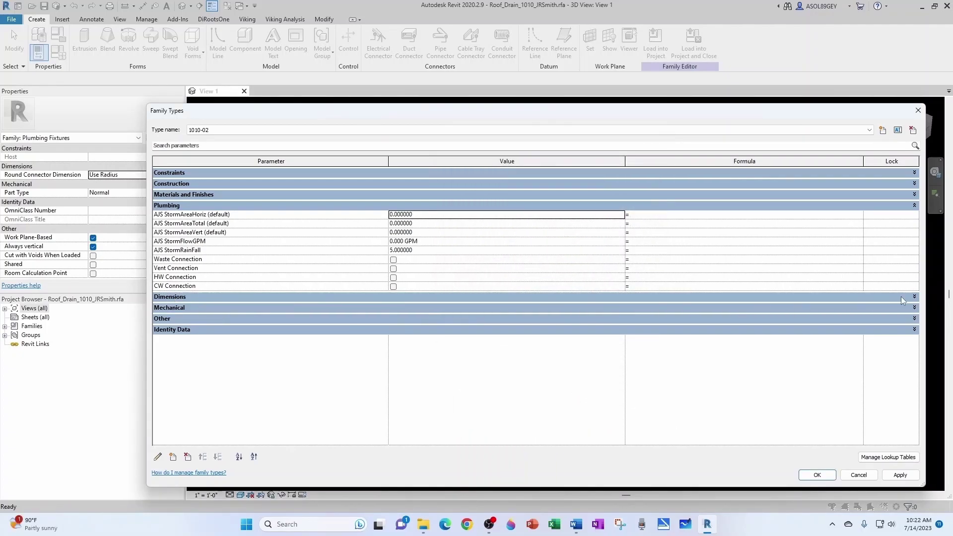
Expand every parameter group in the Family Types dialog
{"action": "left_click", "coordinate": [211, 251]}
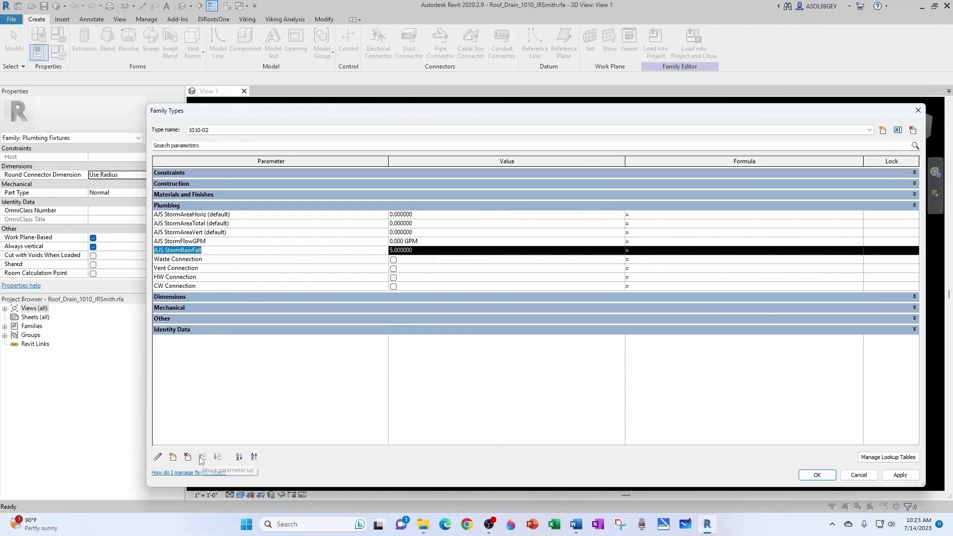
{"action": "left_click", "coordinate": [915, 330]}
{"action": "left_click", "coordinate": [906, 319]}
{"action": "left_click", "coordinate": [907, 307]}
{"action": "left_click", "coordinate": [906, 297]}
{"action": "left_click", "coordinate": [906, 194]}
{"action": "left_click", "coordinate": [907, 183]}
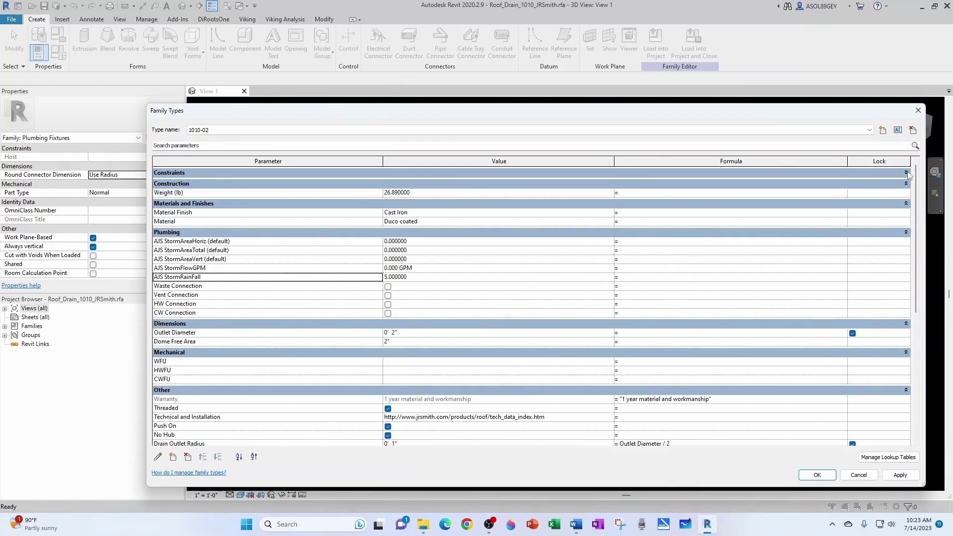
{"action": "left_click", "coordinate": [906, 172]}
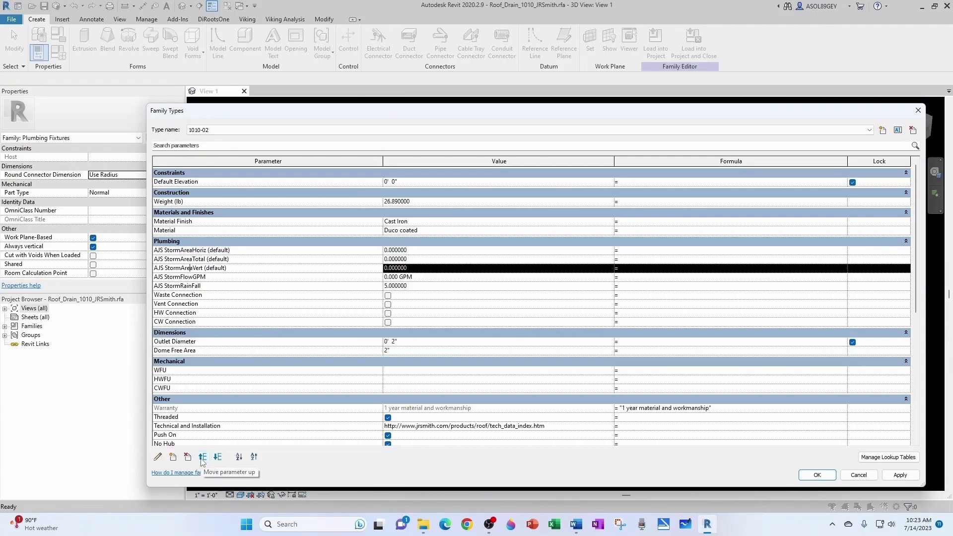
Move AJS StormRainFall to the top of Plumbing and AJS StormAreaVert above AJS StormAreaTotal
{"action": "left_click", "coordinate": [193, 286]}
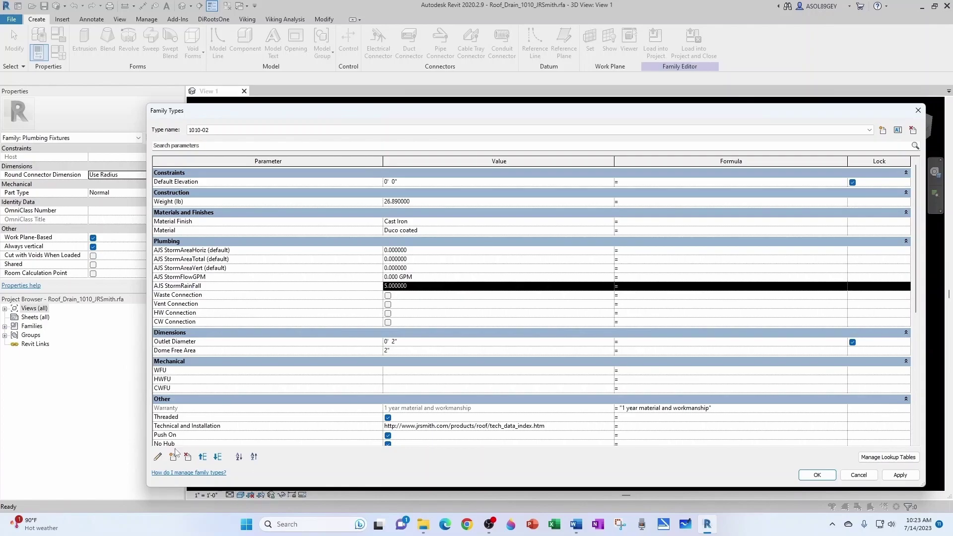
{"action": "left_click", "coordinate": [202, 457]}
{"action": "left_click", "coordinate": [202, 457]}
{"action": "left_click", "coordinate": [202, 457]}
{"action": "left_click", "coordinate": [202, 457]}
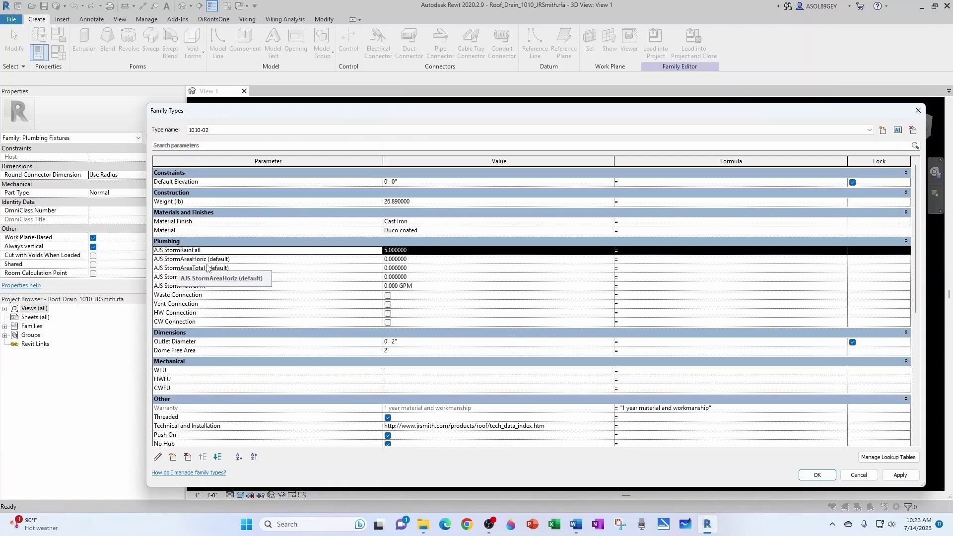
{"action": "left_click", "coordinate": [199, 277]}
{"action": "left_click", "coordinate": [203, 458]}
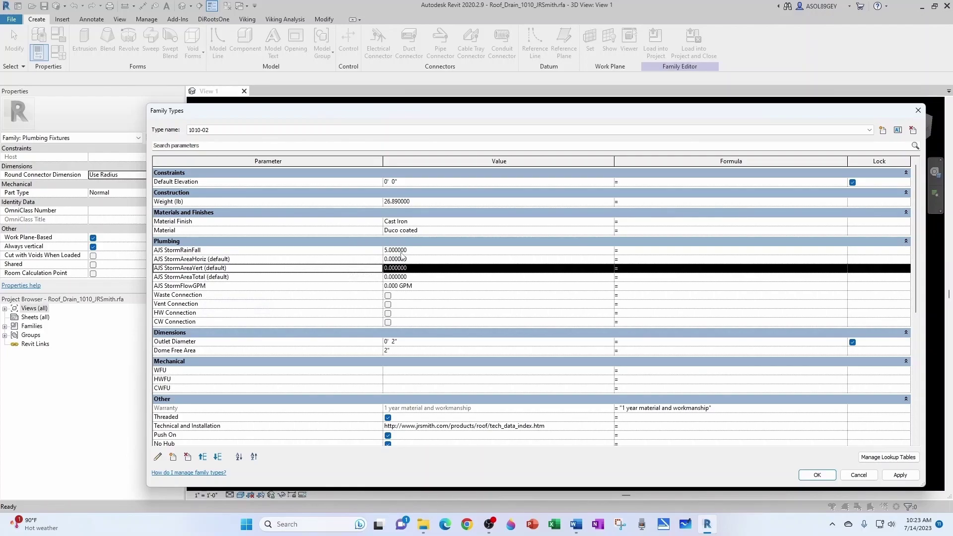
Set AJS StormAreaHoriz to 1000 and AJS StormAreaVert to 200 for type 1010-02
{"action": "left_click", "coordinate": [422, 259]}
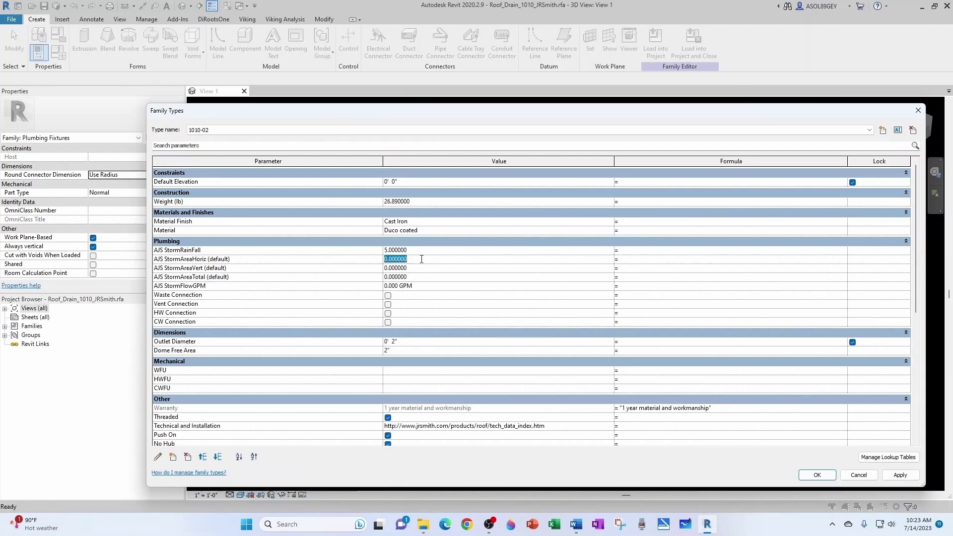
{"action": "type", "text": "1"}
{"action": "left_click", "coordinate": [409, 269]}
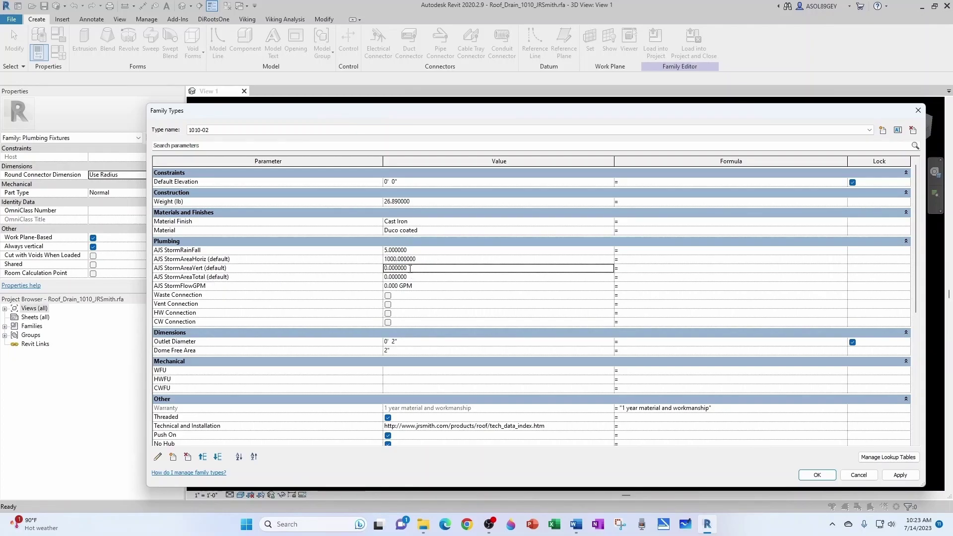
{"action": "type", "text": "200"}
{"action": "left_click", "coordinate": [423, 279]}
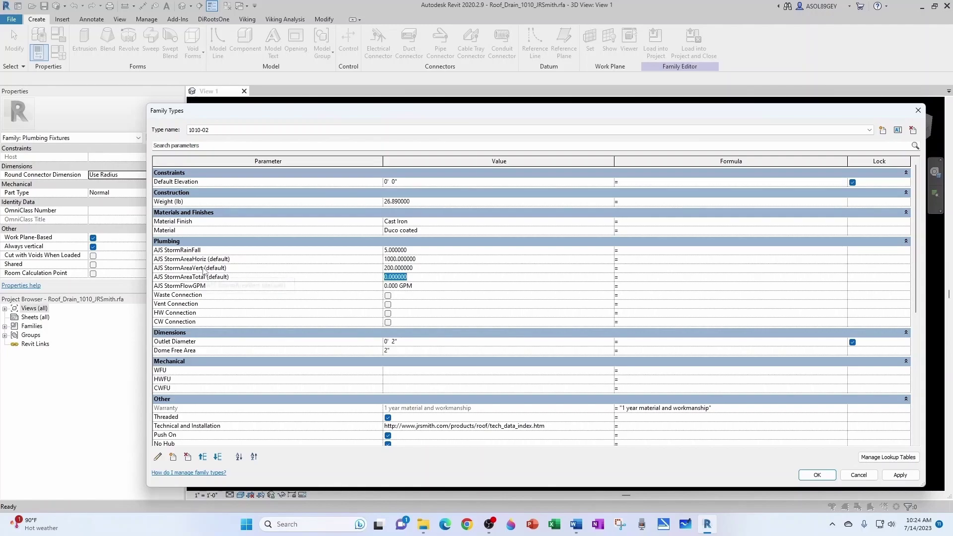
Give AJS StormAreaTotal the formula AJS StormAreaHoriz + AJS StormAreaVert / 2, yielding 1100
{"action": "left_click", "coordinate": [204, 260]}
{"action": "left_click_drag", "start_coordinate": [206, 259], "coordinate": [154, 269]}
{"action": "key", "text": "super+c"}
{"action": "left_click", "coordinate": [198, 268]}
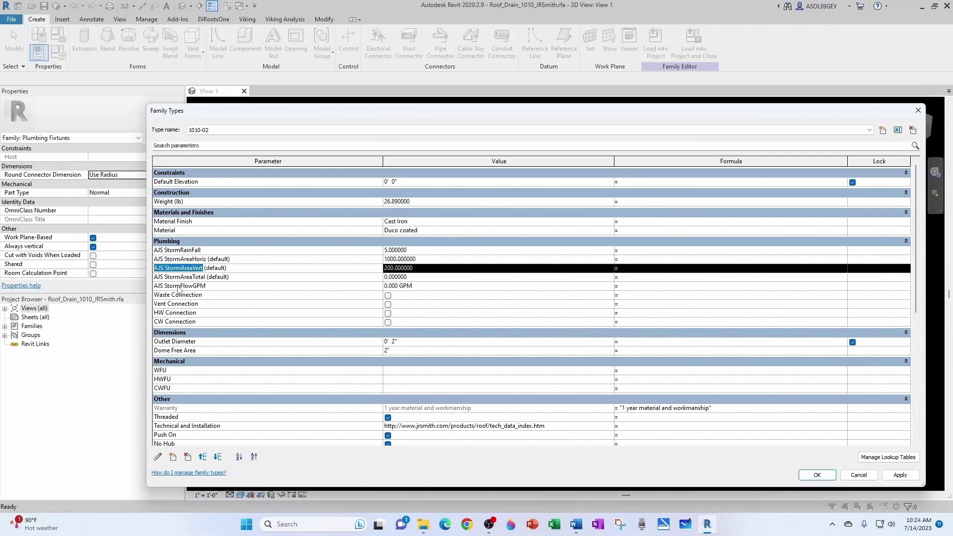
{"action": "left_click", "coordinate": [627, 278]}
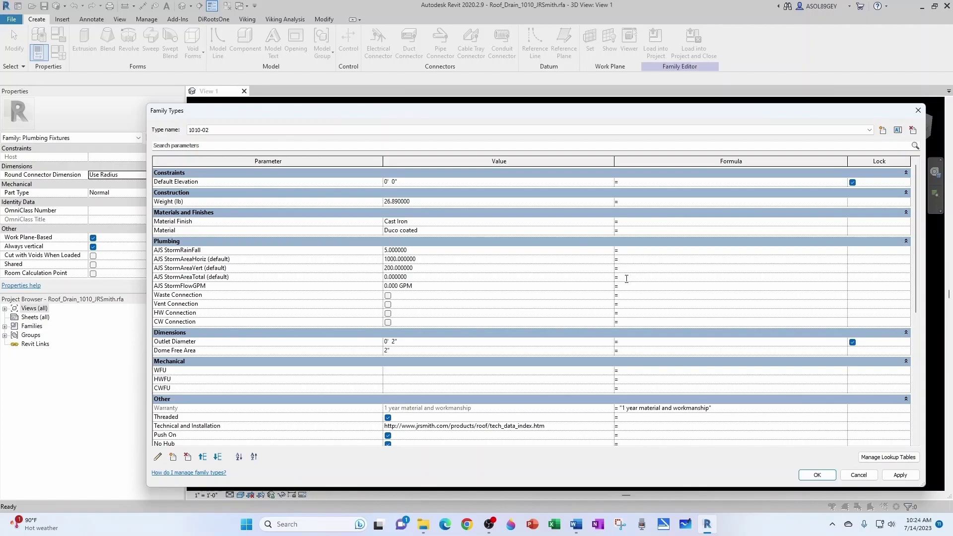
{"action": "key", "text": "super+v"}
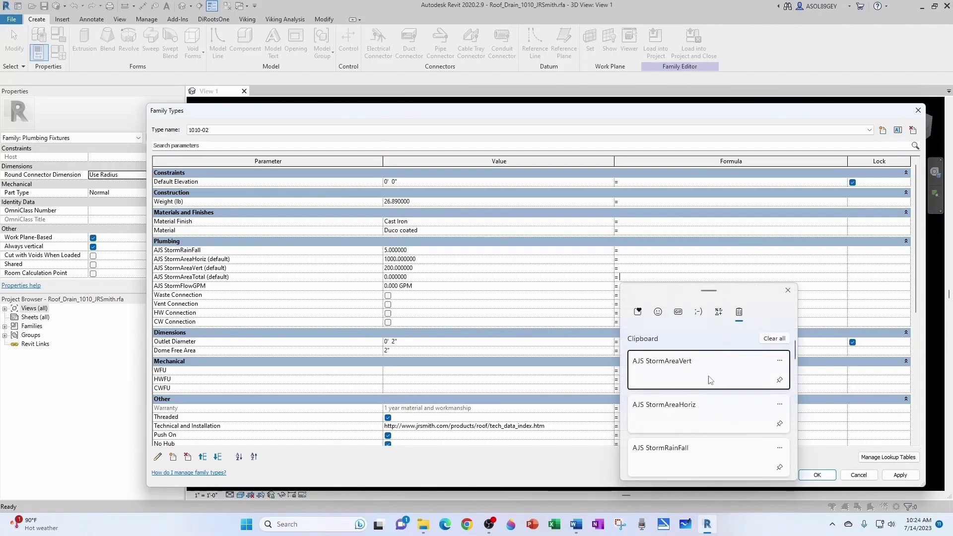
{"action": "left_click", "coordinate": [695, 408]}
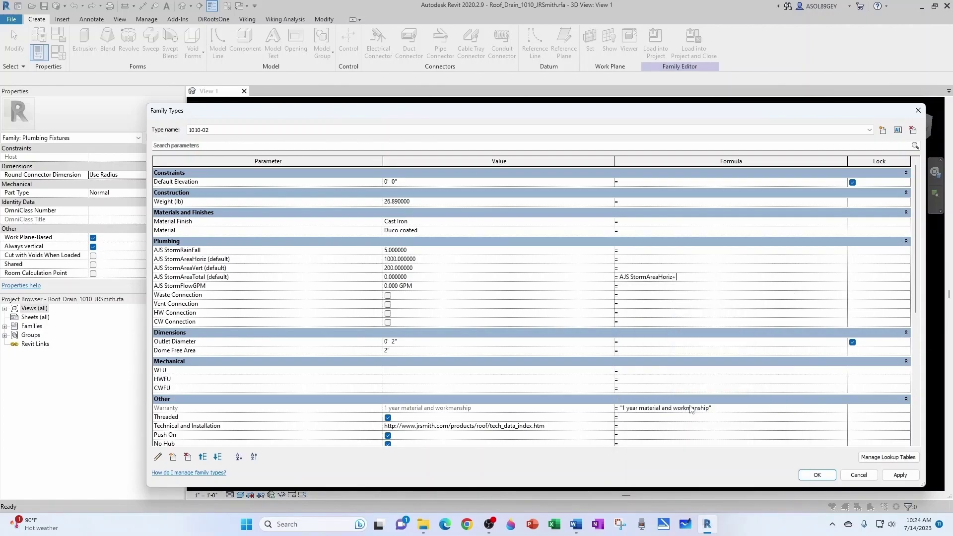
{"action": "type", "text": "+"}
{"action": "key", "text": "super+v"}
{"action": "left_click", "coordinate": [757, 372]}
{"action": "left_click", "coordinate": [550, 322]}
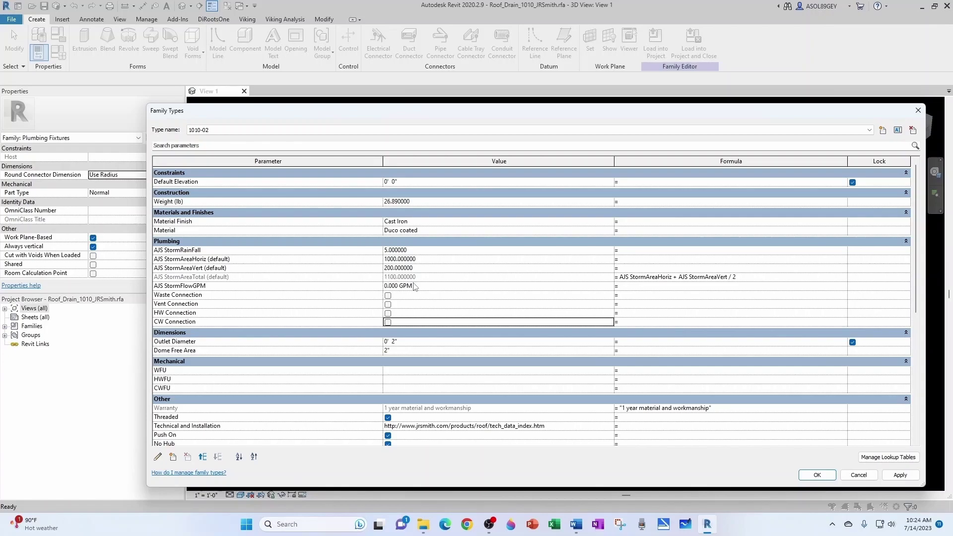
Copy the AJS StormRainFall and AJS StormAreaTotal parameter names for reuse in the flow formula
{"action": "left_click", "coordinate": [220, 287]}
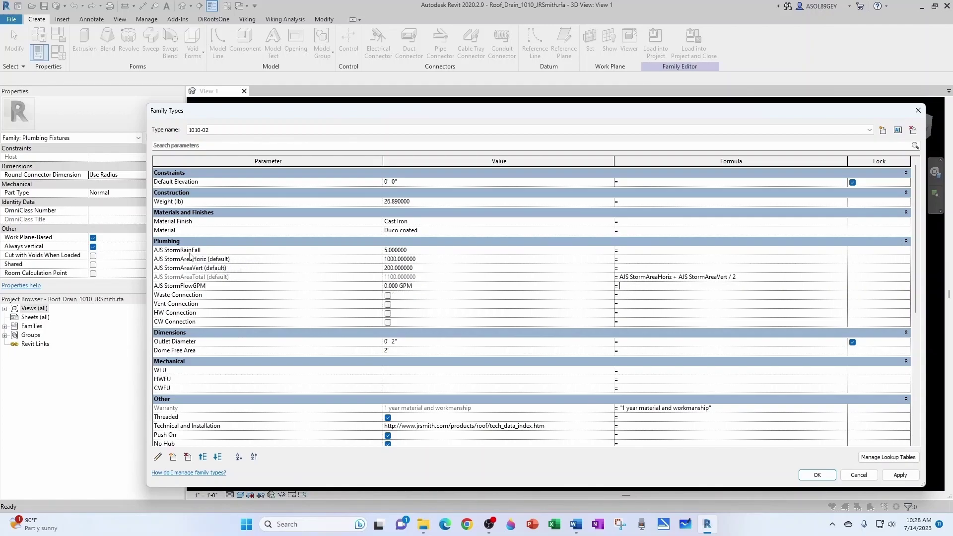
{"action": "left_click", "coordinate": [213, 251]}
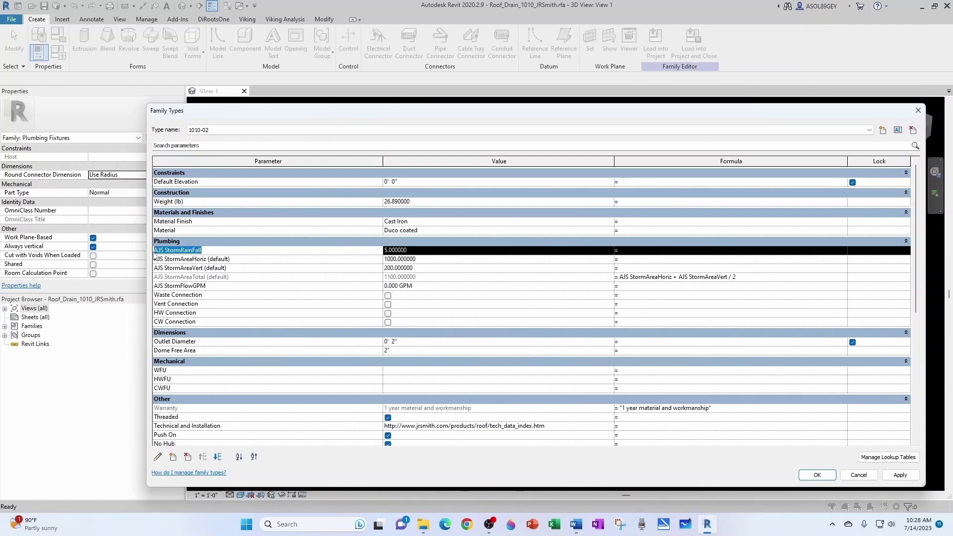
{"action": "left_click", "coordinate": [206, 277]}
{"action": "left_click_drag", "start_coordinate": [206, 277], "coordinate": [156, 278]}
{"action": "key", "text": "super+c"}
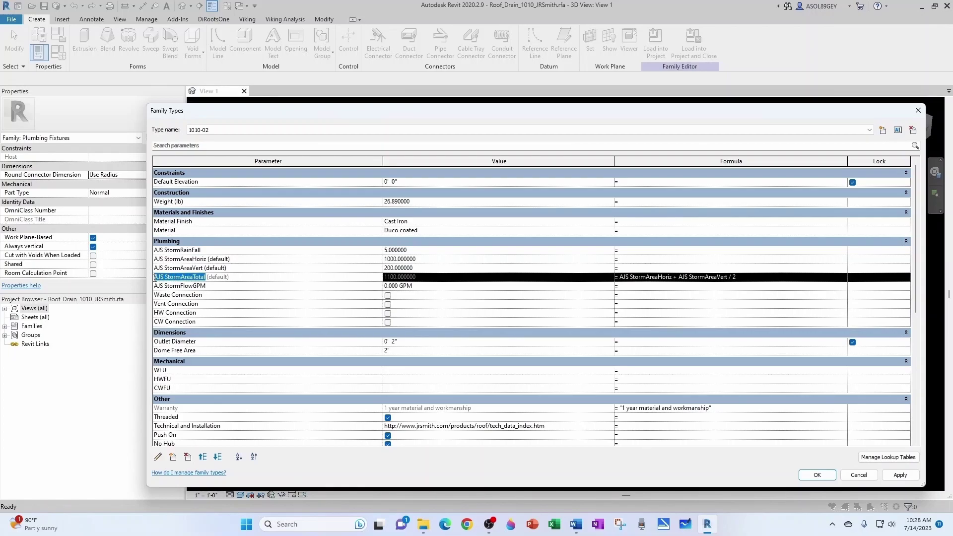
Set AJS StormFlowGPM to AJS StormRainFall * AJS StormAreaTotal * 0.0104 * 1 GPM, giving 57.200 GPM
{"action": "left_click", "coordinate": [622, 287]}
{"action": "key", "text": "super+v"}
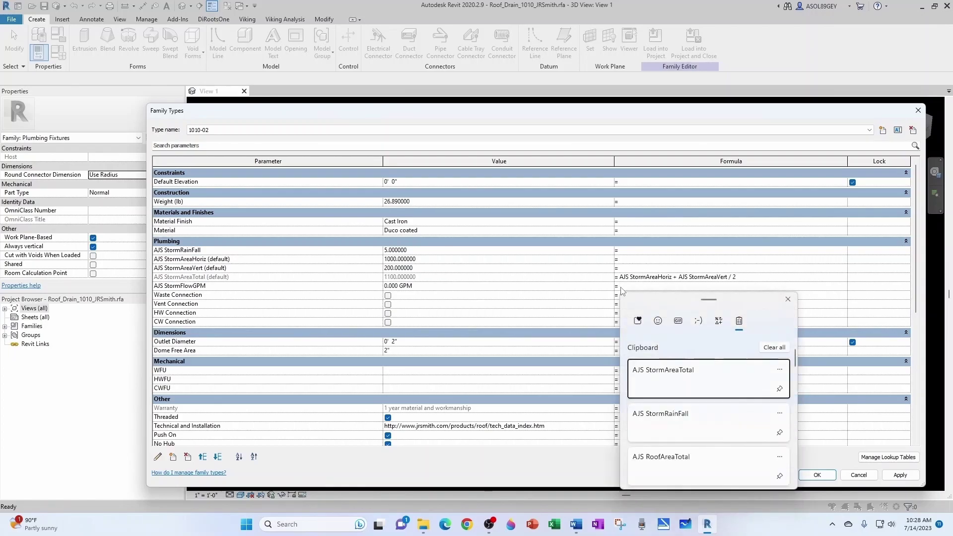
{"action": "left_click", "coordinate": [688, 417]}
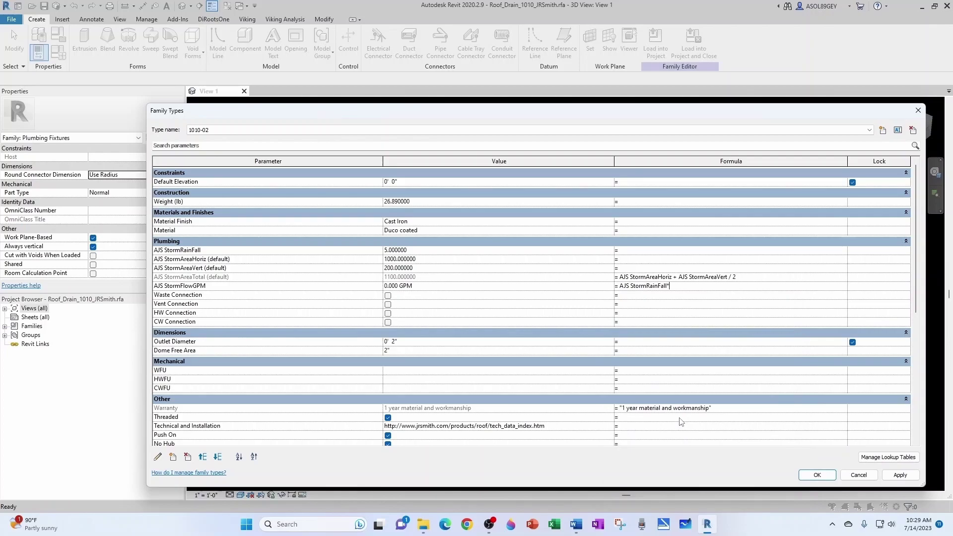
{"action": "type", "text": "*"}
{"action": "key", "text": "super+v"}
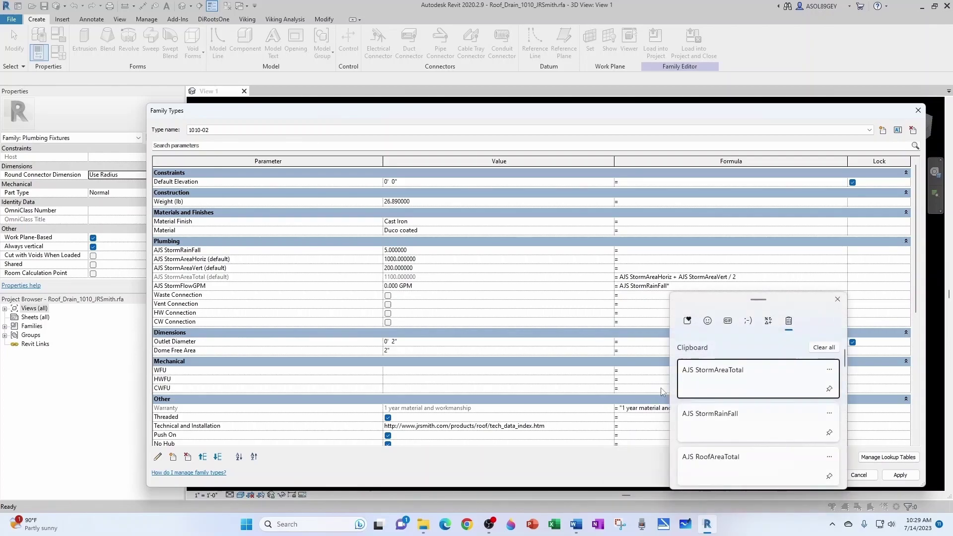
{"action": "left_click", "coordinate": [700, 370]}
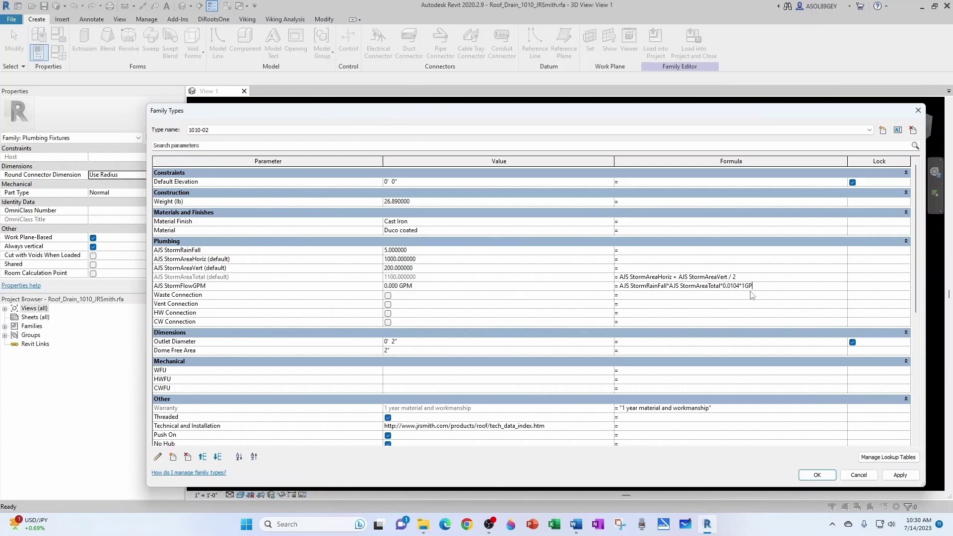
{"action": "left_click", "coordinate": [460, 306]}
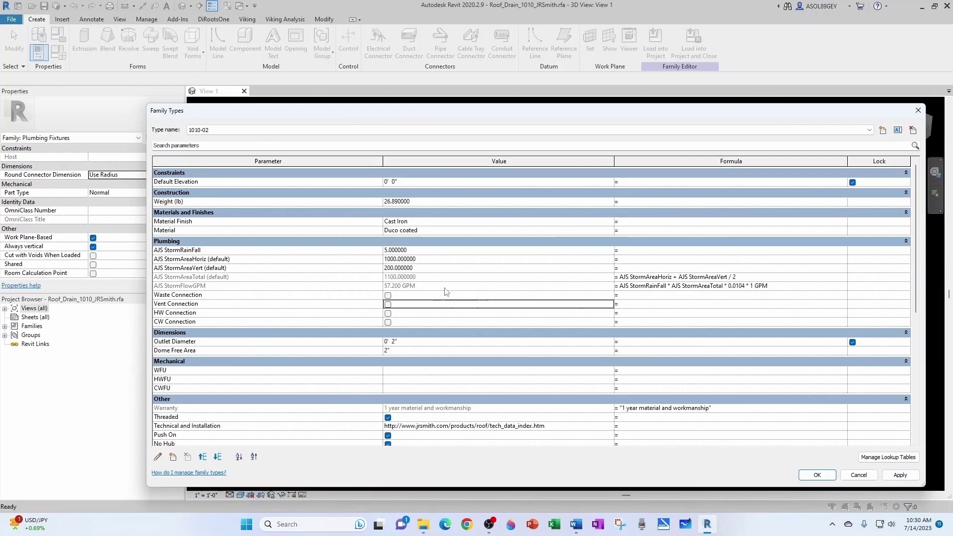
{"action": "left_click", "coordinate": [176, 304]}
{"action": "left_click", "coordinate": [206, 286]}
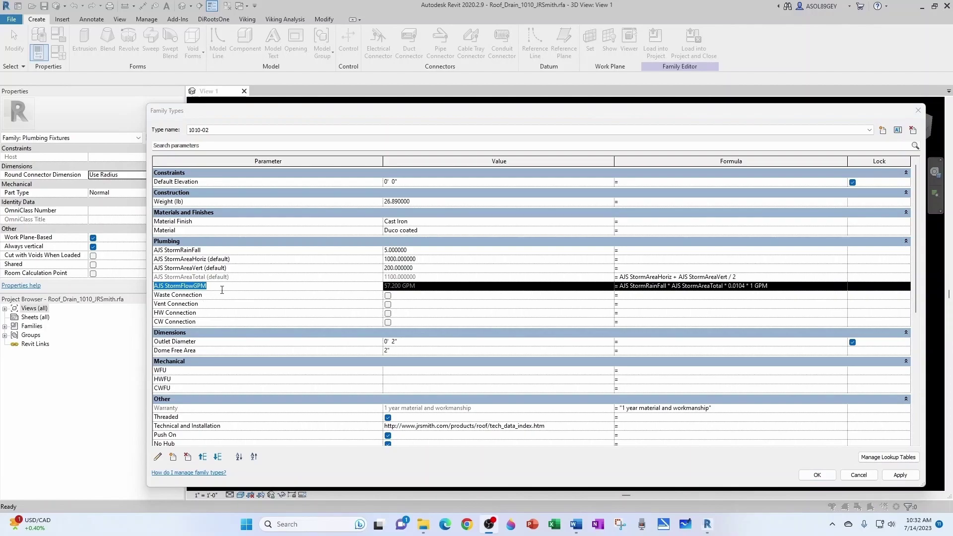
Change AJS StormFlowGPM from a type to an instance parameter
{"action": "left_click", "coordinate": [158, 457]}
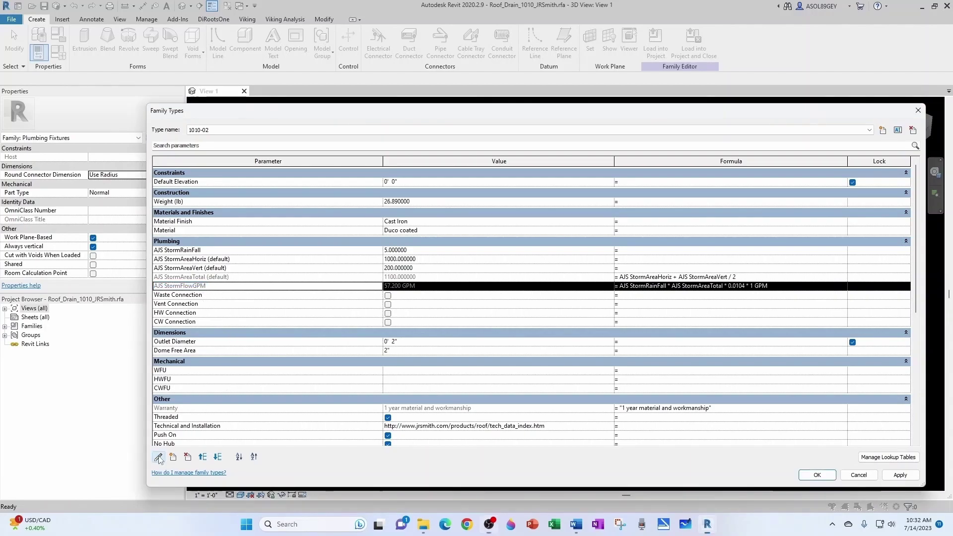
{"action": "left_click", "coordinate": [589, 390]}
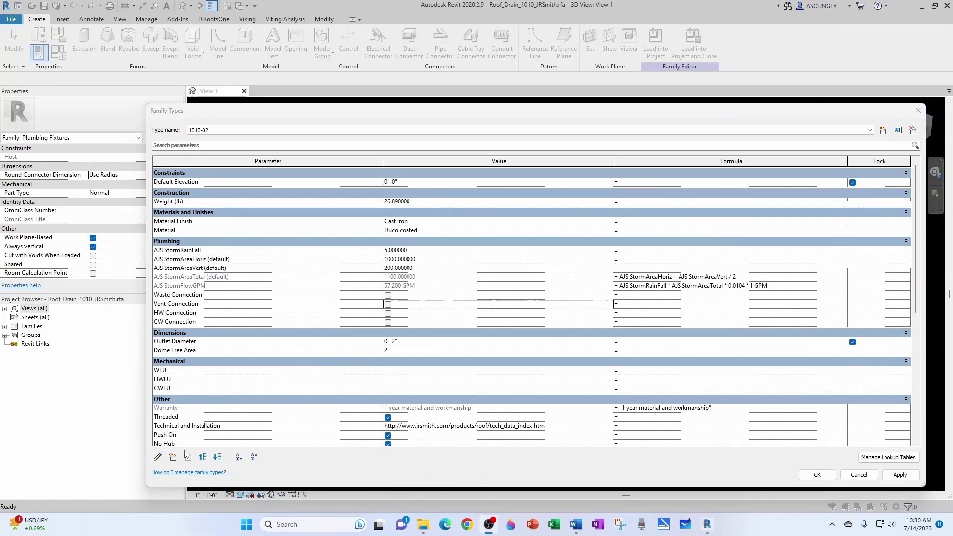
Add a new shared parameter, choosing AJS FixtureTag from the Plumbing shared parameter group
{"action": "left_click", "coordinate": [172, 457]}
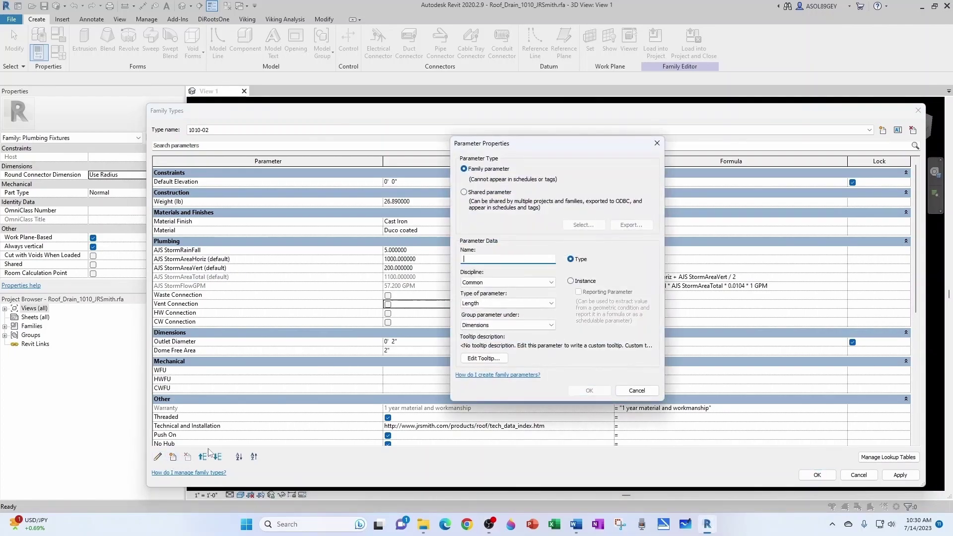
{"action": "left_click", "coordinate": [465, 193]}
{"action": "left_click", "coordinate": [584, 225]}
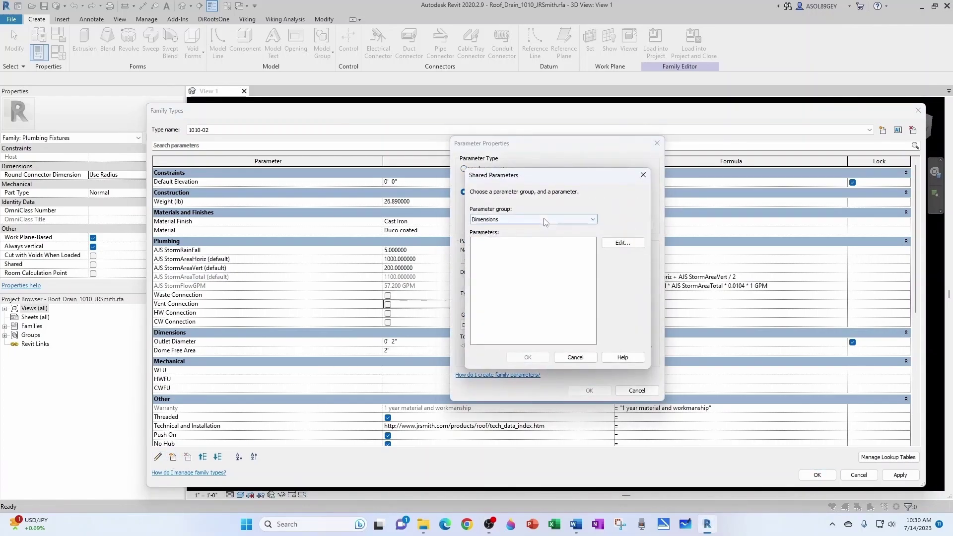
{"action": "left_click", "coordinate": [545, 222]}
{"action": "left_click", "coordinate": [536, 242]}
{"action": "left_click_drag", "start_coordinate": [592, 255], "coordinate": [592, 296]}
{"action": "left_click", "coordinate": [523, 313]}
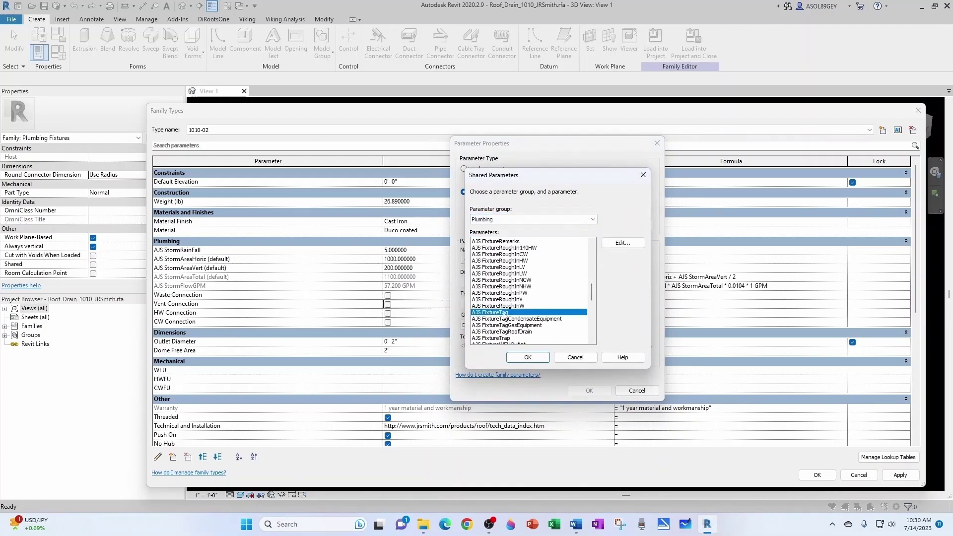
{"action": "left_click", "coordinate": [527, 358]}
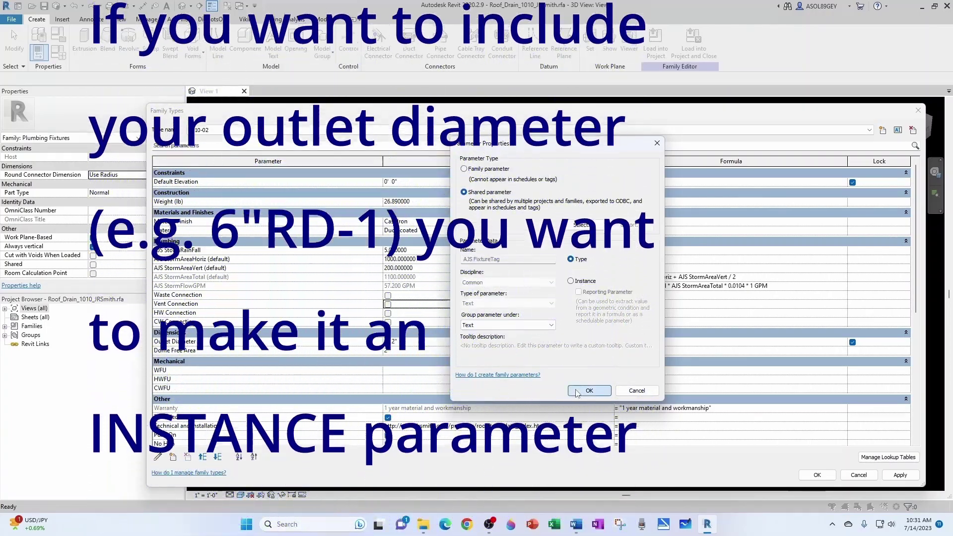
Group AJS FixtureTag under Plumbing and begin entering its value RD-1
{"action": "left_click", "coordinate": [551, 325]}
{"action": "left_click", "coordinate": [497, 397]}
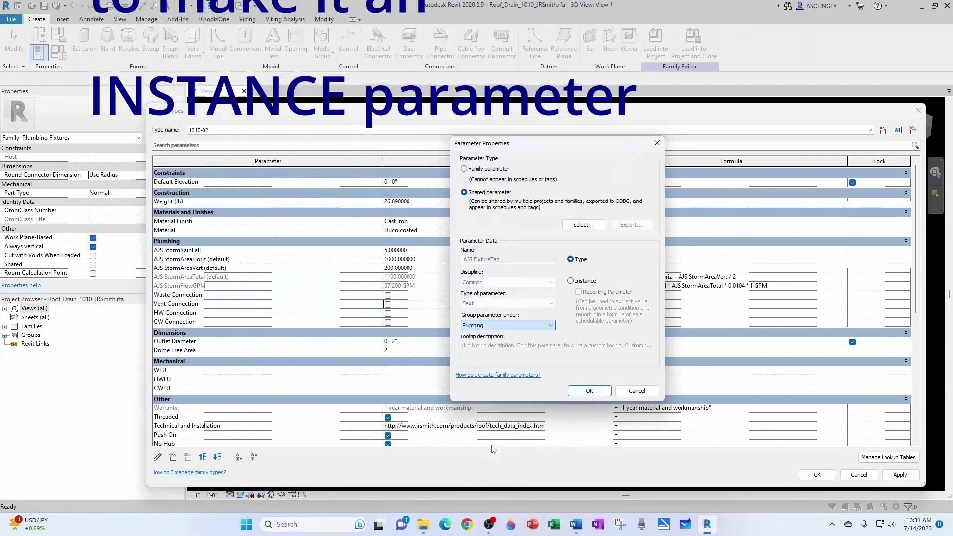
{"action": "left_click", "coordinate": [589, 391]}
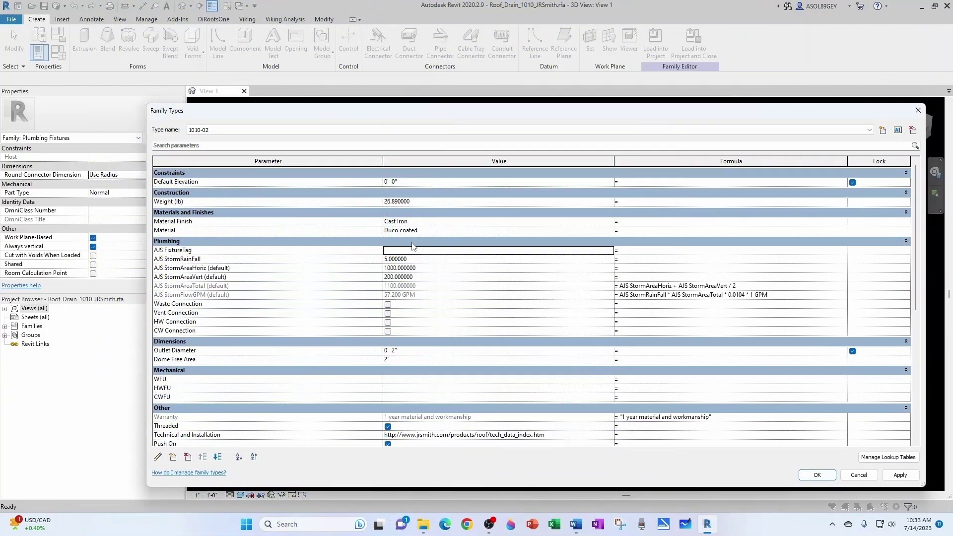
{"action": "left_click", "coordinate": [423, 253]}
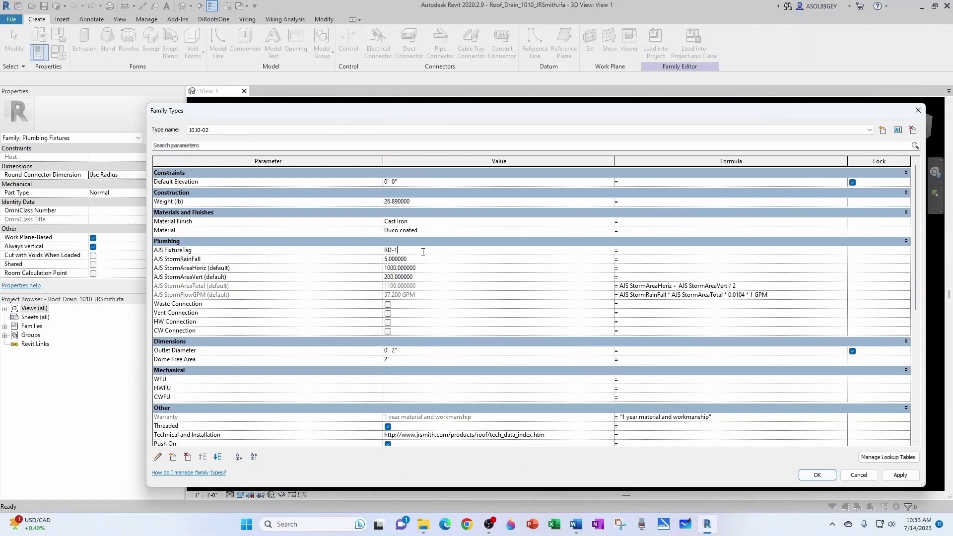
Commit RD-1 for AJS FixtureTag and close Family Types back to the 3D view
{"action": "left_click", "coordinate": [372, 266]}
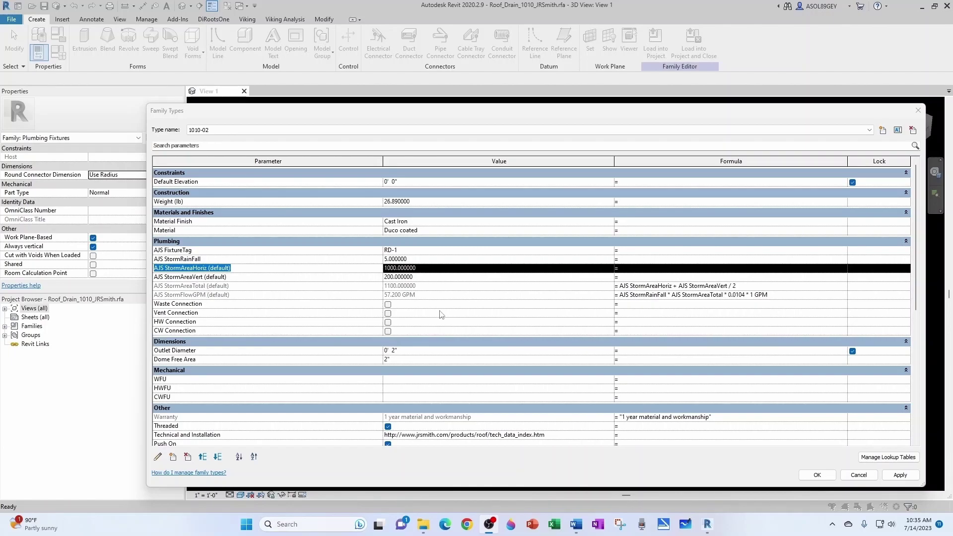
{"action": "left_click", "coordinate": [817, 475]}
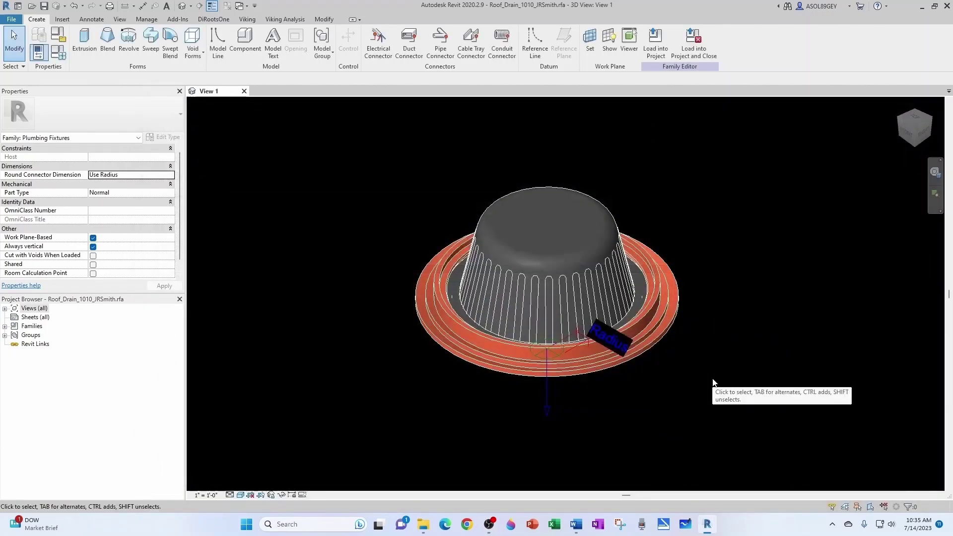